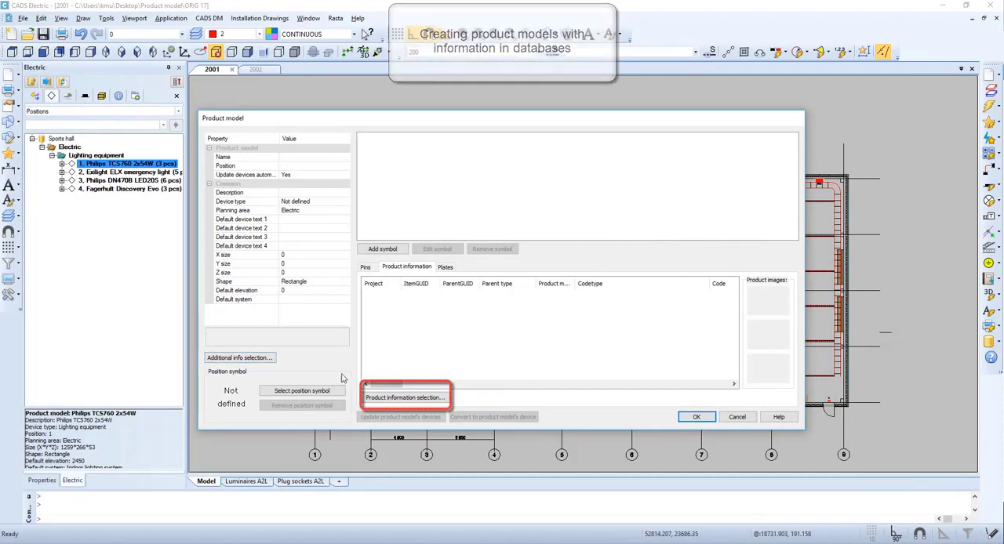
Open the product information selection for the new product model and filter the Ensto standard database by "ceiling".
{"action": "left_click", "coordinate": [404, 397]}
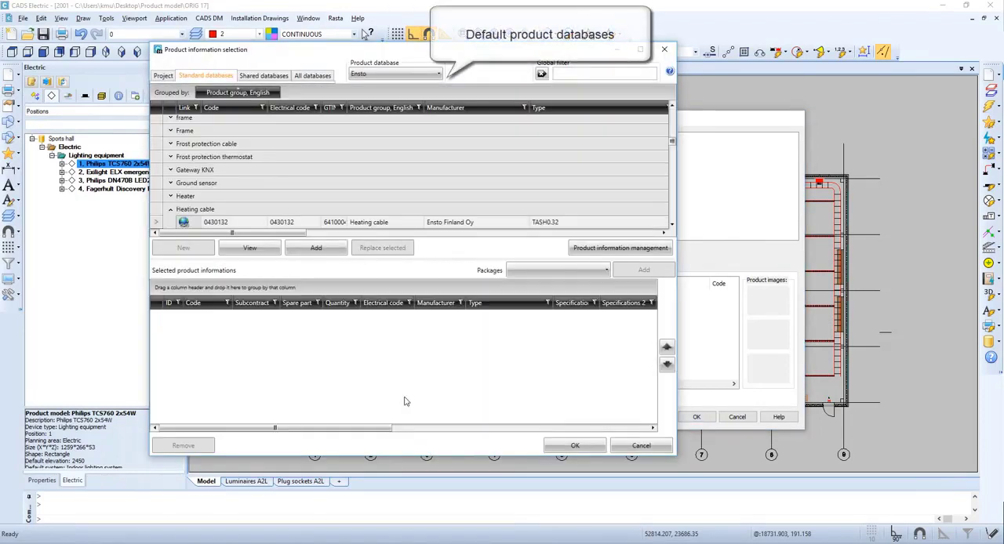
{"action": "left_click", "coordinate": [418, 77]}
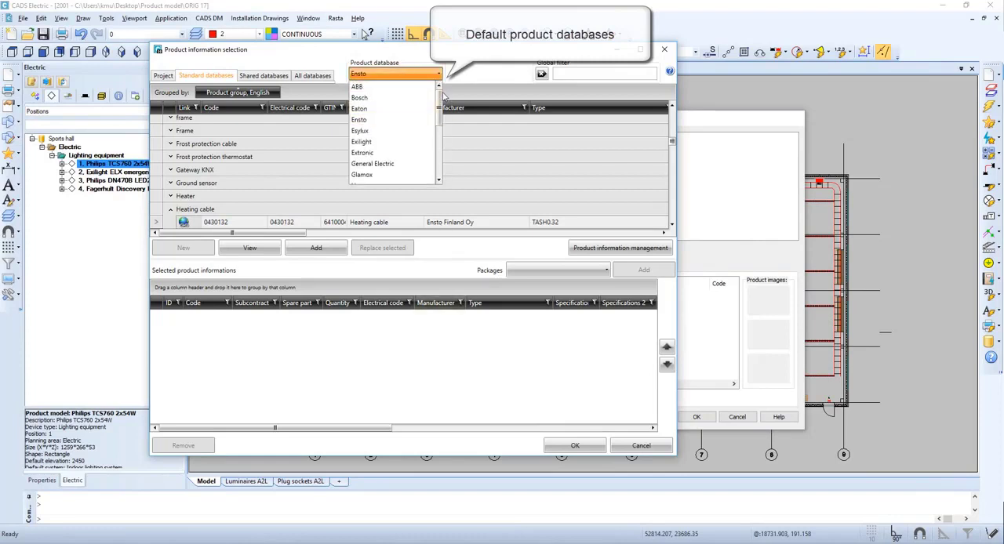
{"action": "left_click_drag", "start_coordinate": [441, 101], "coordinate": [442, 122]}
{"action": "left_click", "coordinate": [475, 72]}
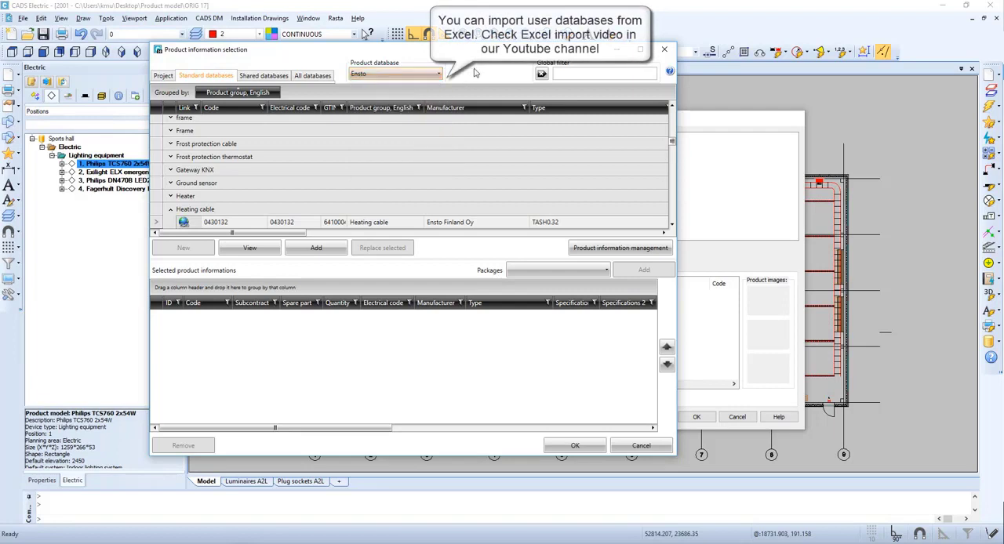
{"action": "left_click", "coordinate": [566, 71]}
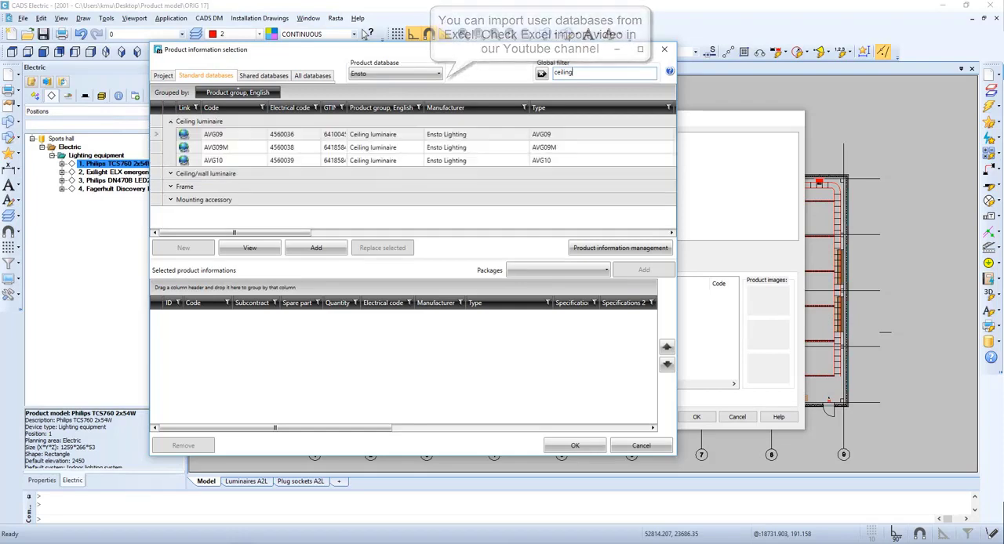
Add AL375LED203K from the Ceiling/wall luminaire group as the model's product information and accept the selection.
{"action": "left_click", "coordinate": [170, 174]}
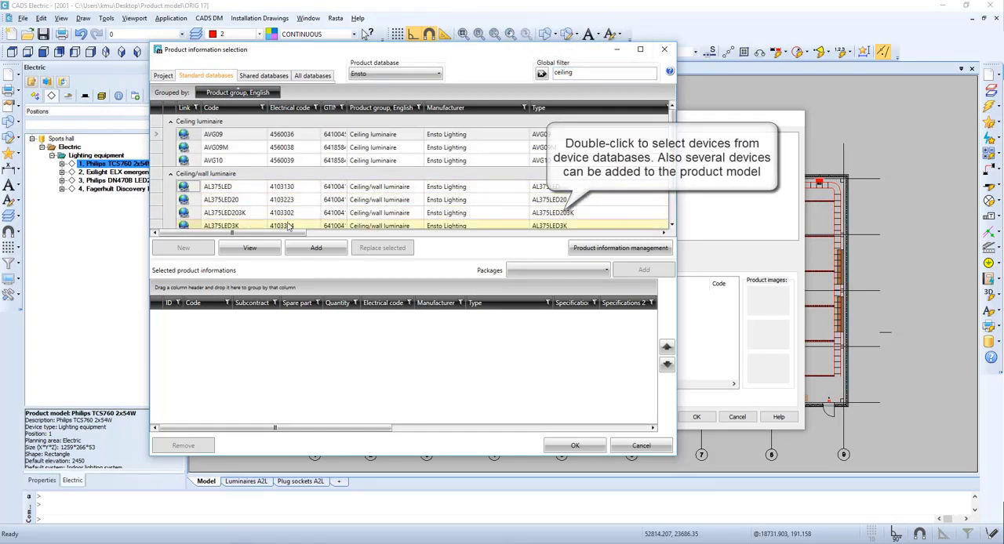
{"action": "scroll", "coordinate": [284, 229], "scroll_direction": "down", "scroll_amount": 1}
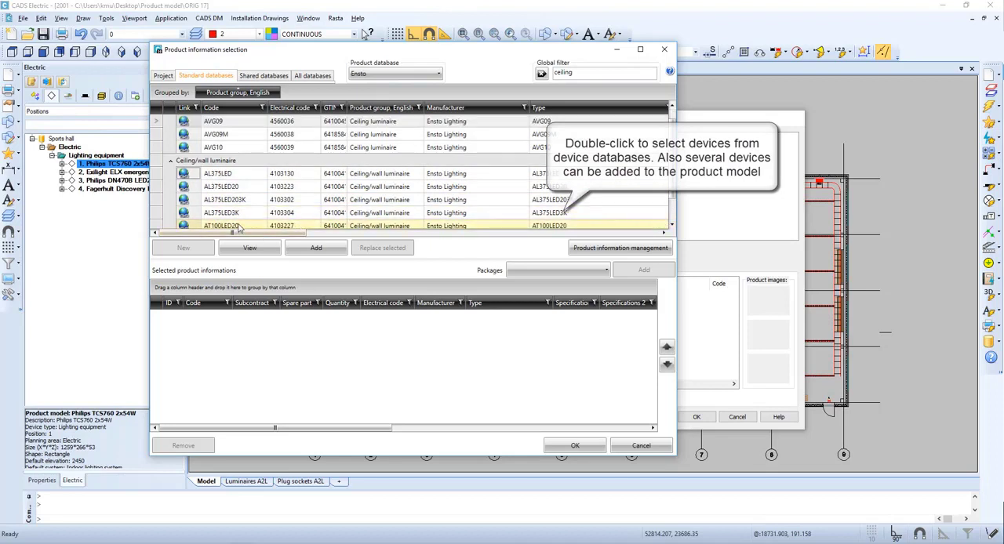
{"action": "left_click", "coordinate": [243, 200]}
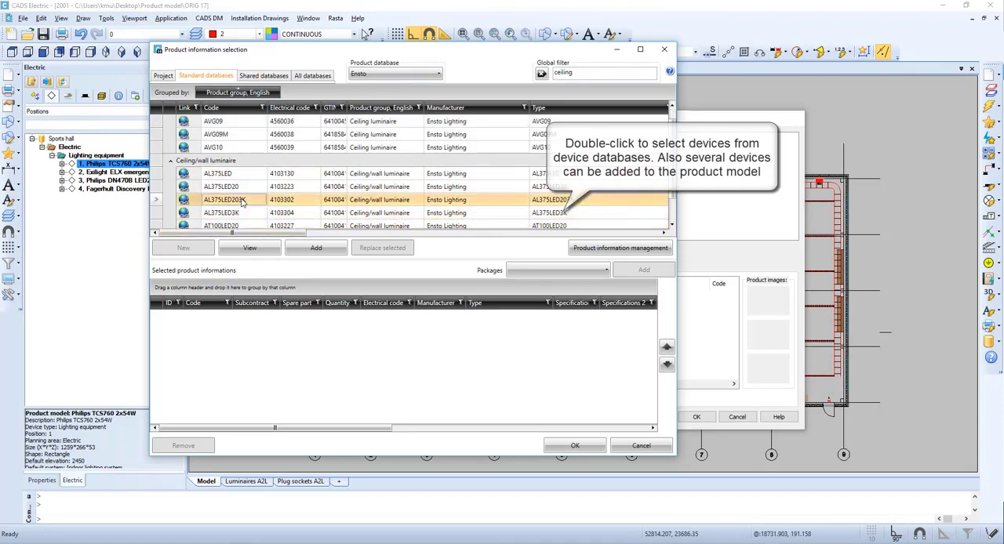
{"action": "double_click", "coordinate": [244, 201]}
{"action": "left_click", "coordinate": [574, 445]}
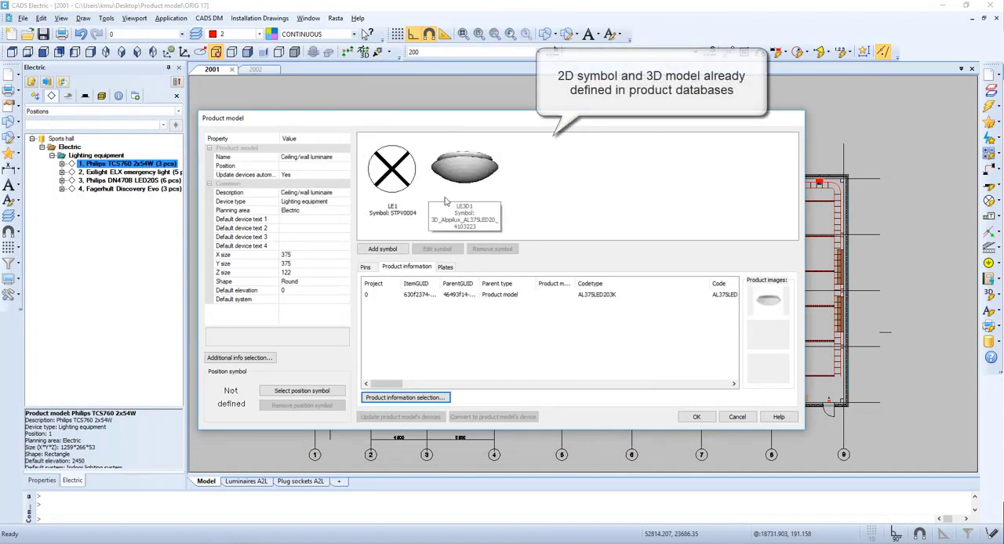
Check the used lighting positions, then set the product model's position to 5 and its default elevation to 2500.
{"action": "left_click", "coordinate": [302, 166]}
{"action": "left_click", "coordinate": [345, 168]}
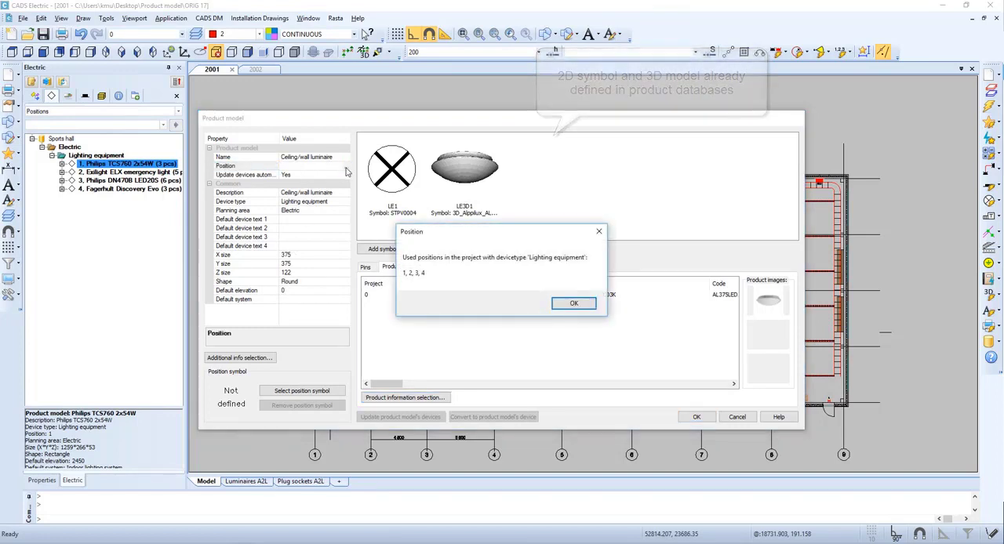
{"action": "key", "text": "Return"}
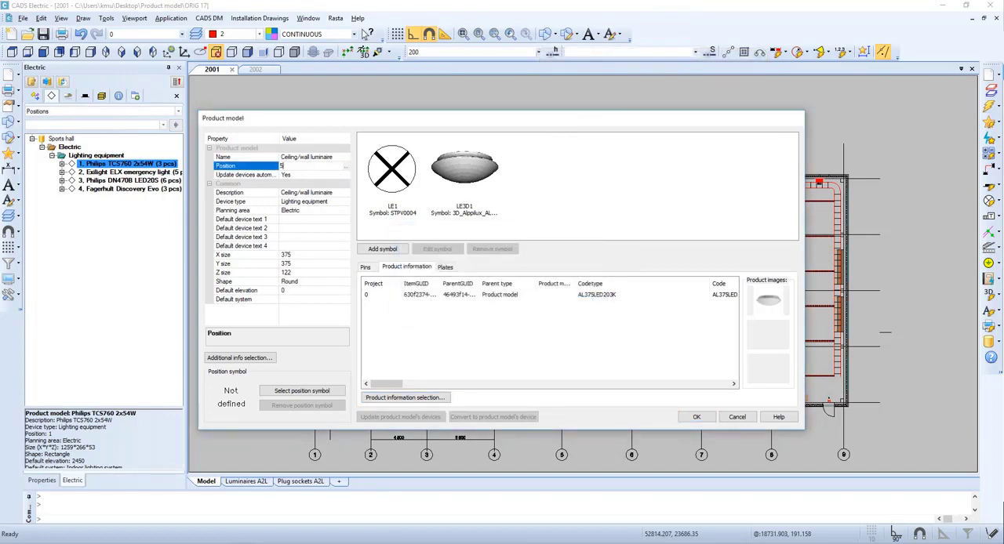
{"action": "left_click", "coordinate": [296, 291]}
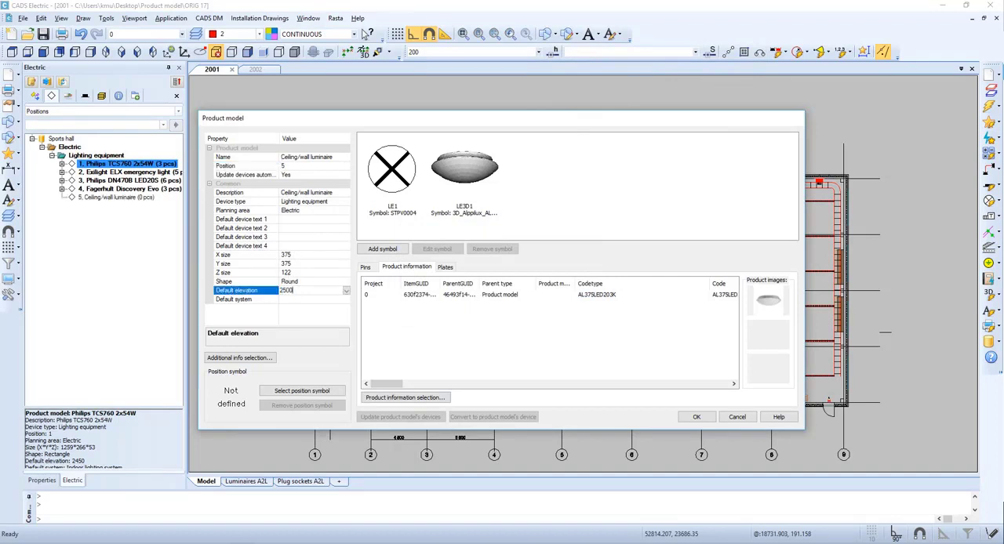
Set the product model's default system to S251, Indoor lighting system.
{"action": "left_click", "coordinate": [295, 300]}
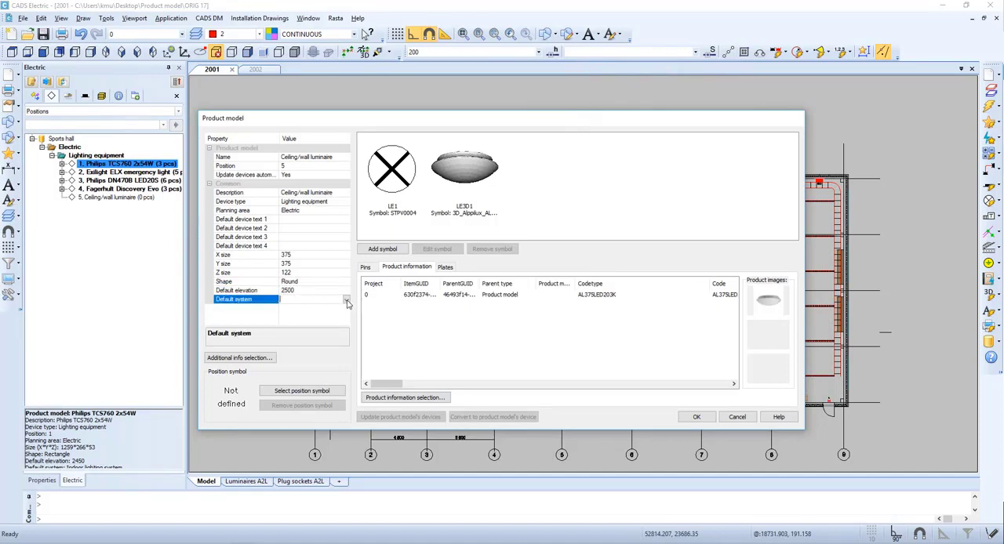
{"action": "left_click", "coordinate": [346, 300]}
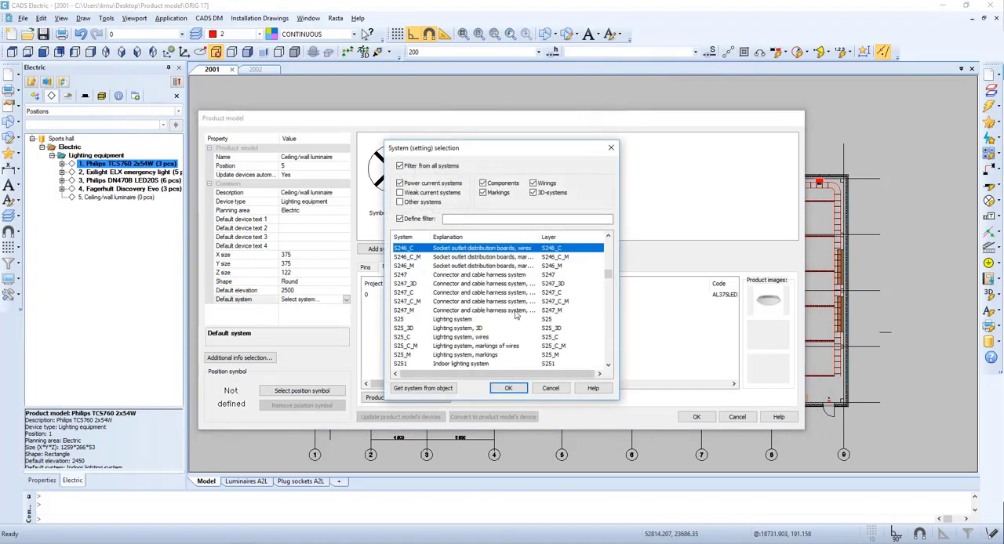
{"action": "scroll", "coordinate": [476, 323], "scroll_direction": "down", "scroll_amount": 1}
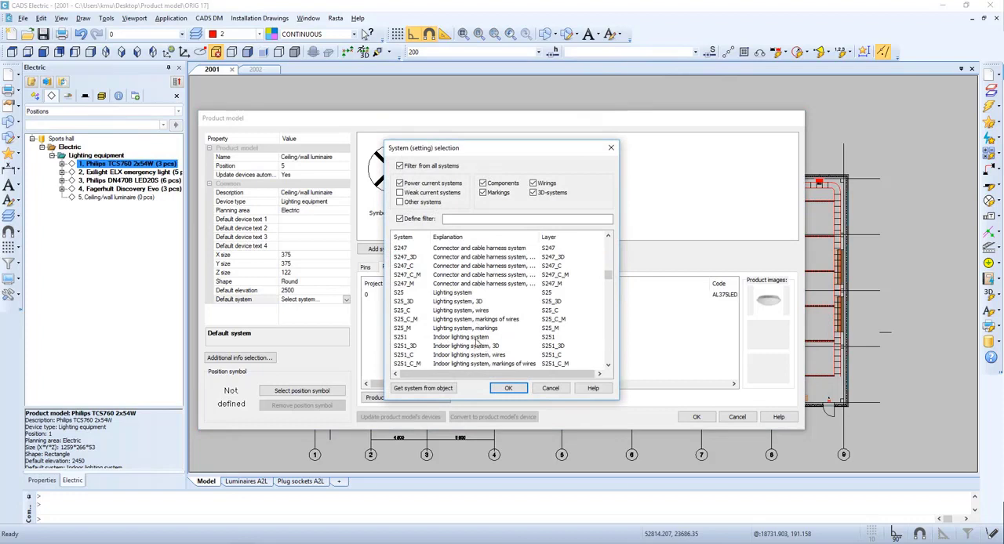
{"action": "double_click", "coordinate": [477, 338]}
{"action": "left_click", "coordinate": [325, 237]}
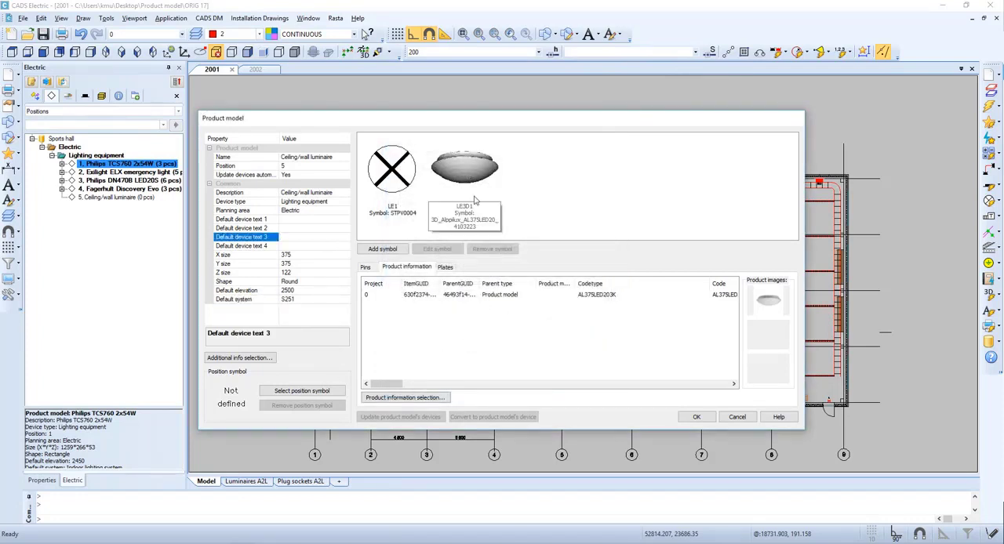
Review the selected luminaire's technical information and accept the ceiling/wall luminaire product model.
{"action": "left_click_drag", "start_coordinate": [391, 384], "coordinate": [616, 363]}
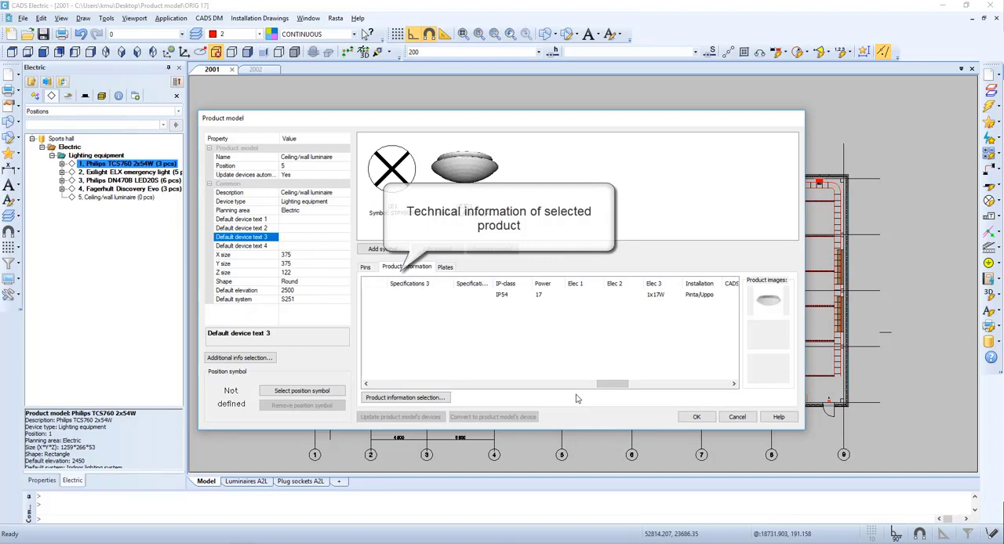
{"action": "left_click_drag", "start_coordinate": [613, 385], "coordinate": [651, 384]}
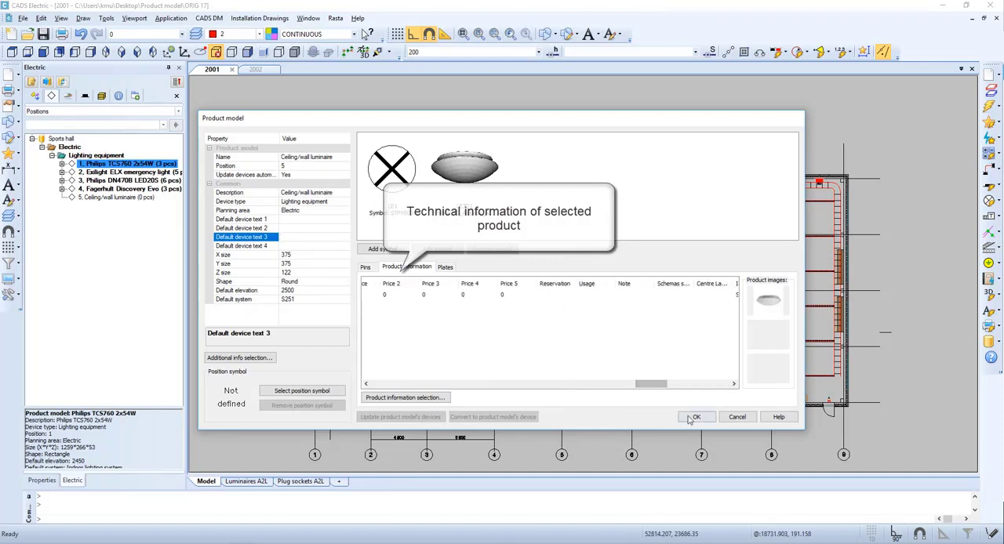
{"action": "left_click", "coordinate": [695, 417]}
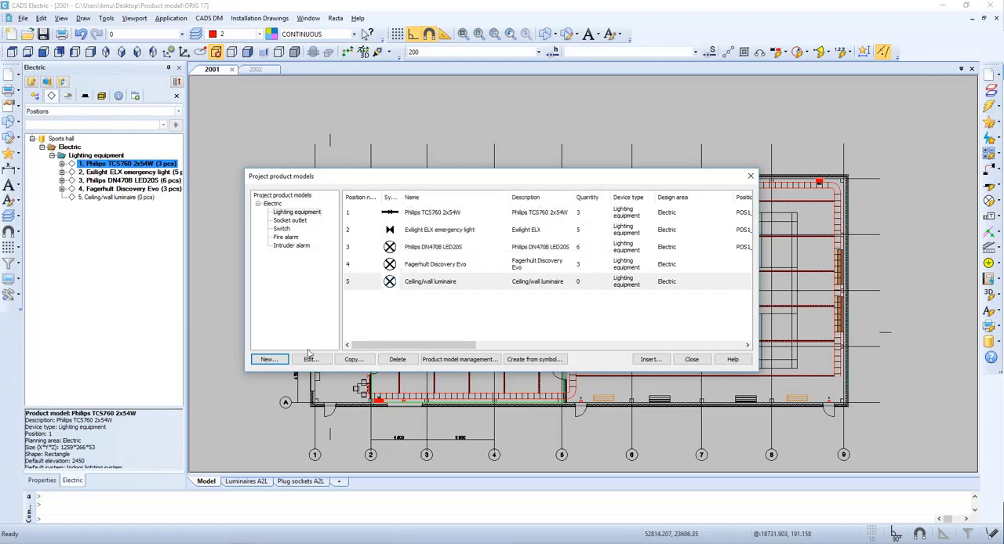
Start a new lighting equipment product model and choose the Glamox database for its product information.
{"action": "left_click", "coordinate": [269, 360]}
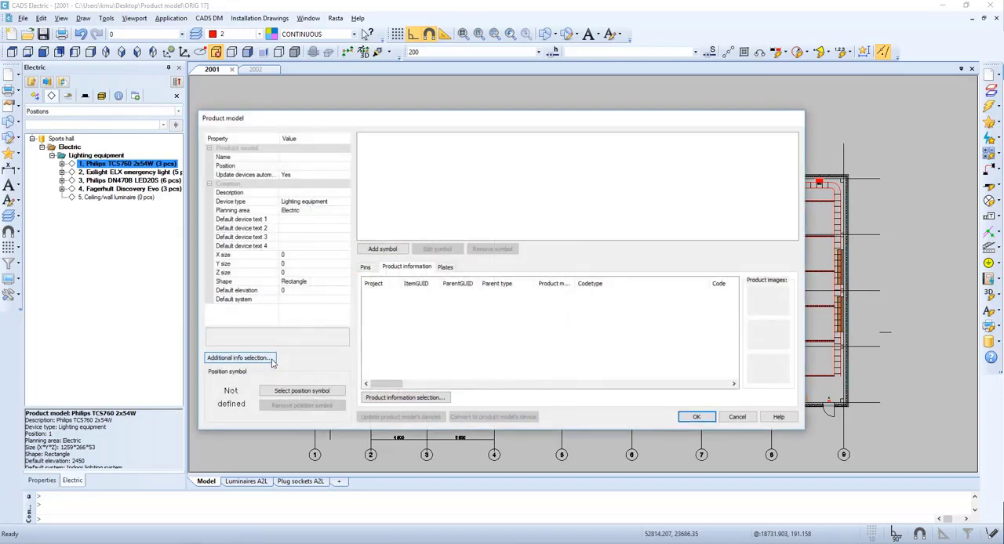
{"action": "left_click", "coordinate": [386, 398]}
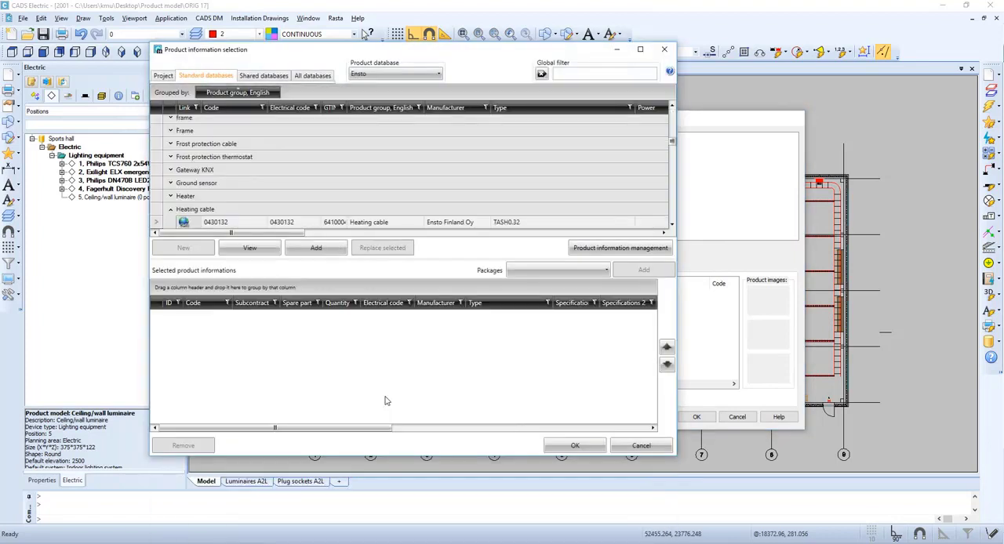
{"action": "left_click", "coordinate": [375, 75]}
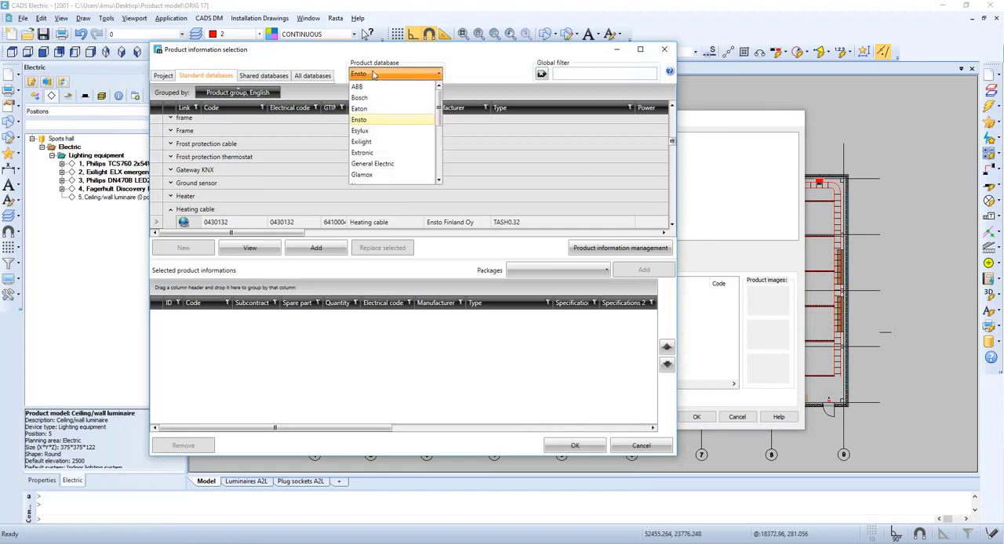
{"action": "left_click", "coordinate": [386, 176]}
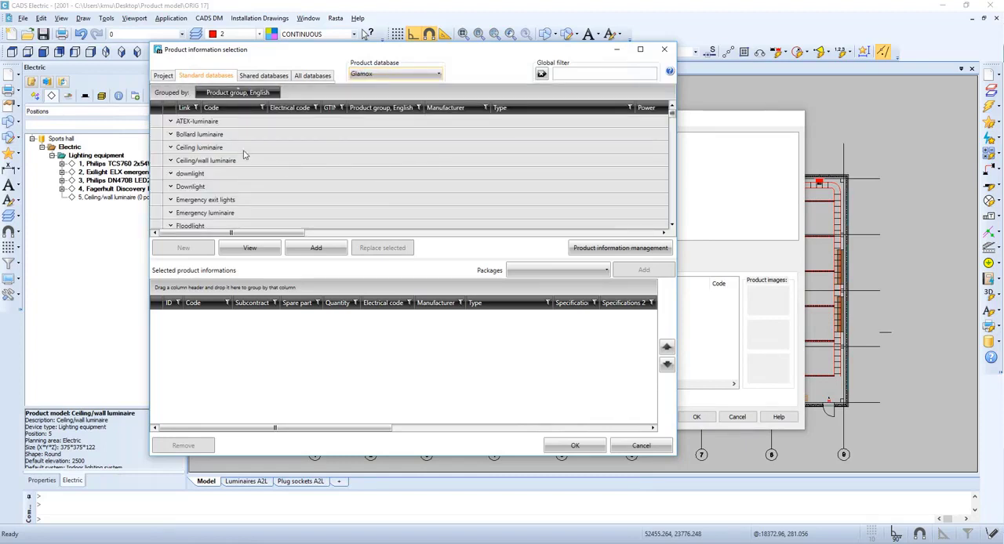
Add the ATEX-luminaire MAXZ67 with code 004984 as product information, check its size data and accept the selection.
{"action": "left_click", "coordinate": [171, 122]}
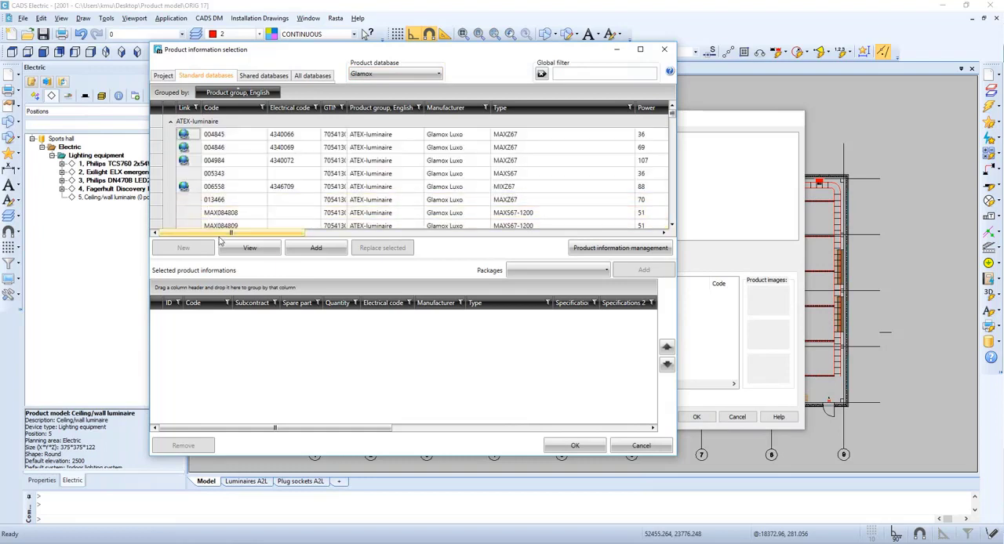
{"action": "left_click_drag", "start_coordinate": [221, 237], "coordinate": [262, 242]}
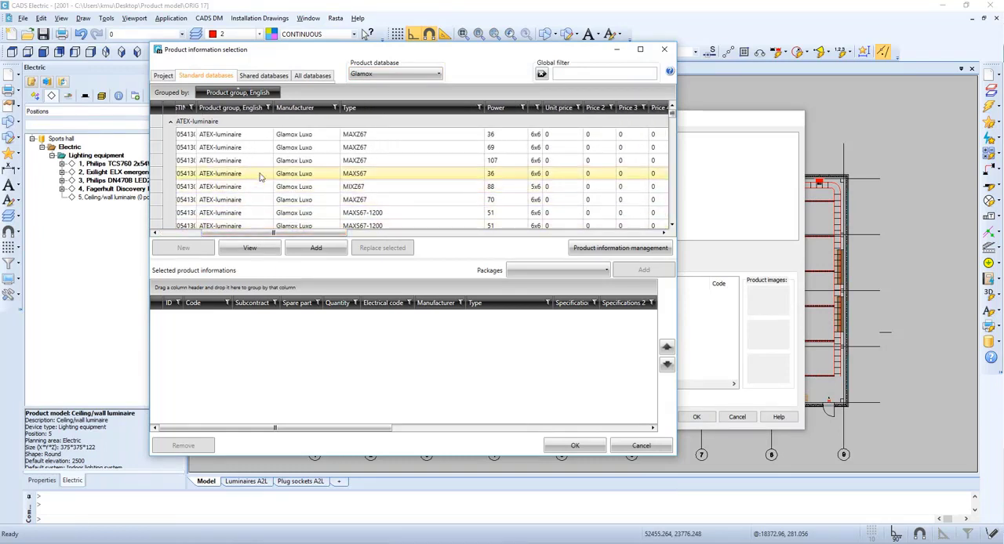
{"action": "left_click", "coordinate": [320, 161]}
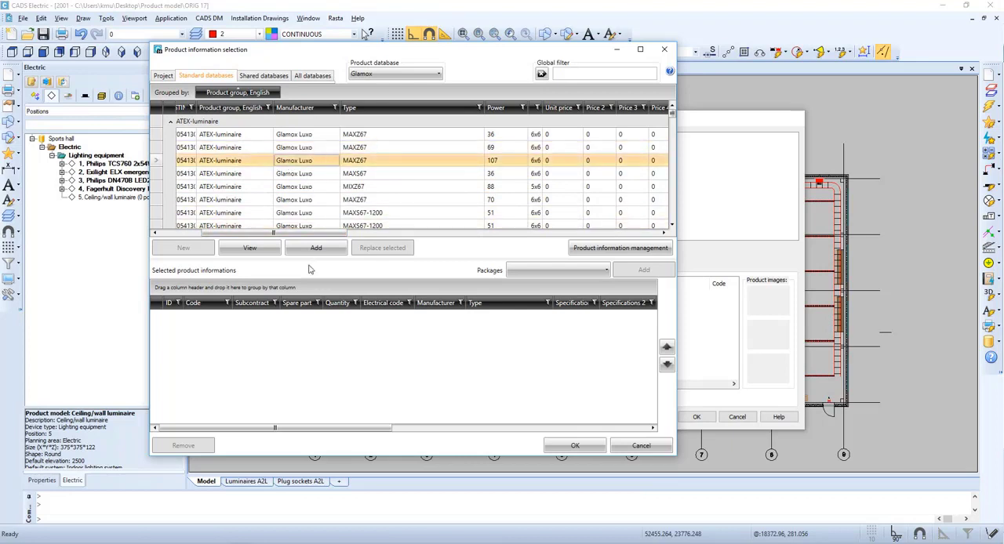
{"action": "double_click", "coordinate": [332, 161]}
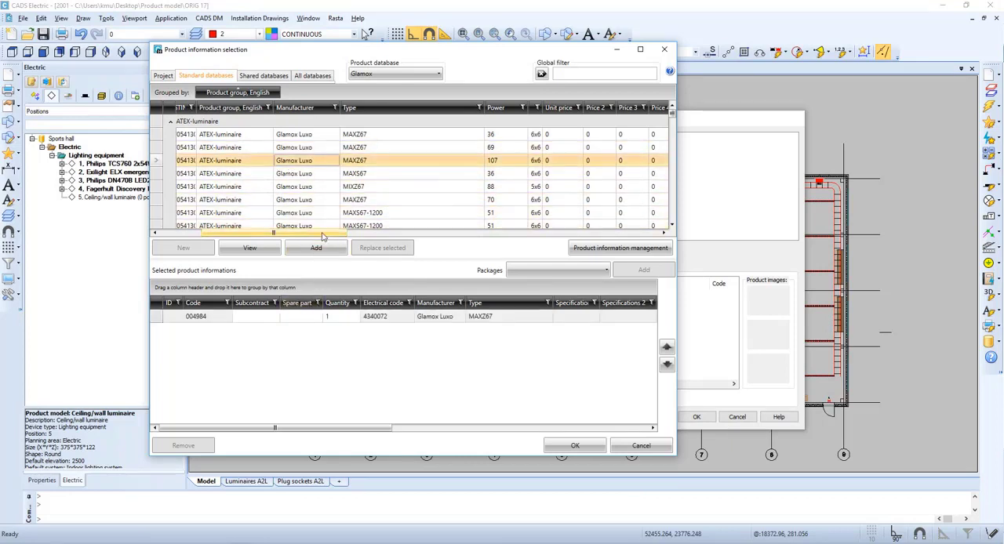
{"action": "left_click_drag", "start_coordinate": [321, 236], "coordinate": [463, 235]}
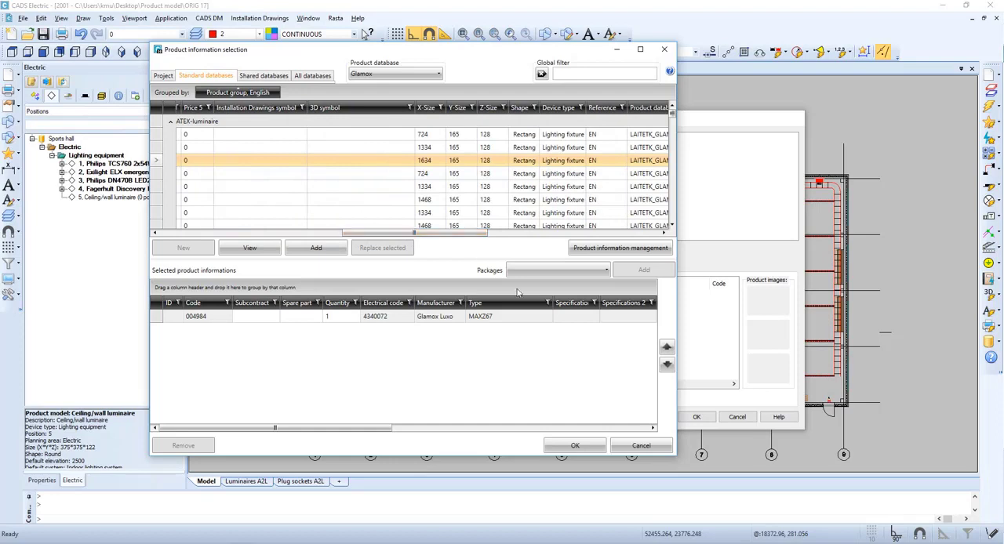
{"action": "left_click", "coordinate": [575, 445]}
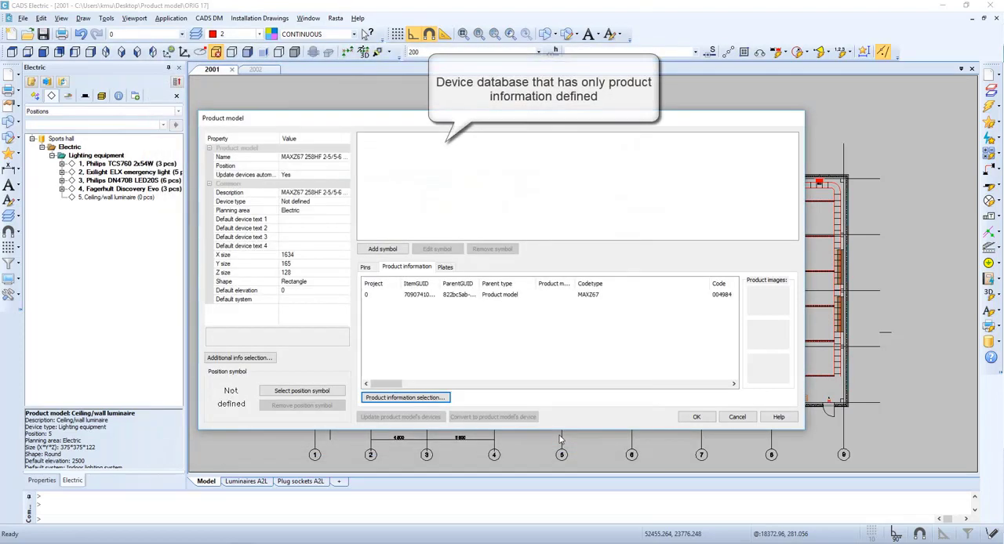
Set the product model's position to 6 and put GLAMOX in front of its name and description.
{"action": "left_click", "coordinate": [291, 166]}
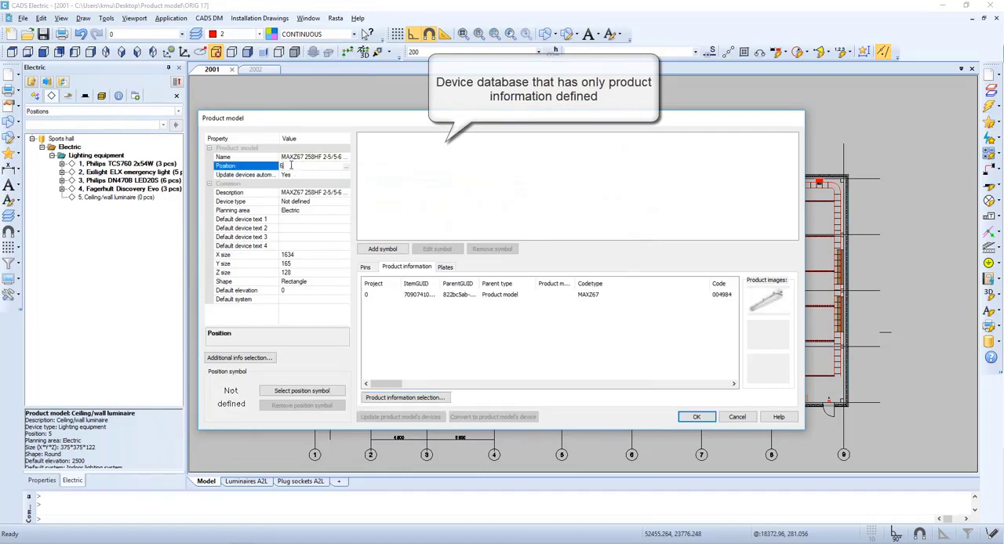
{"action": "left_click", "coordinate": [281, 159]}
{"action": "left_click", "coordinate": [284, 158]}
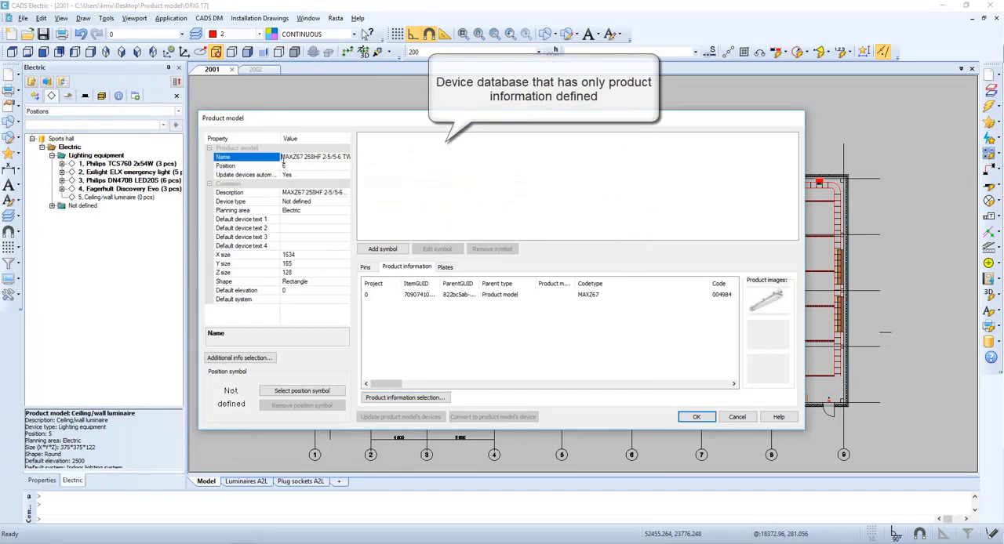
{"action": "type", "text": "GLAMOX"}
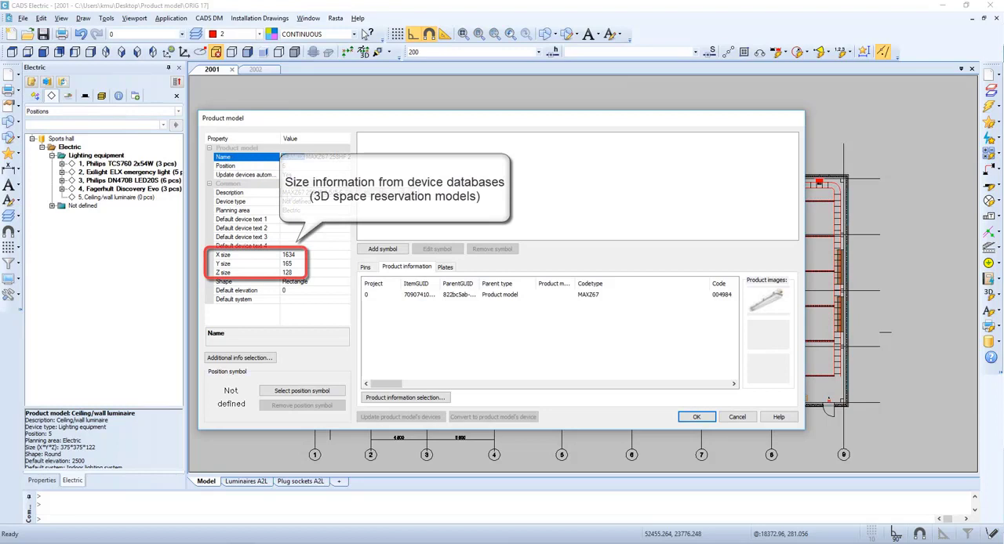
{"action": "left_click", "coordinate": [283, 193]}
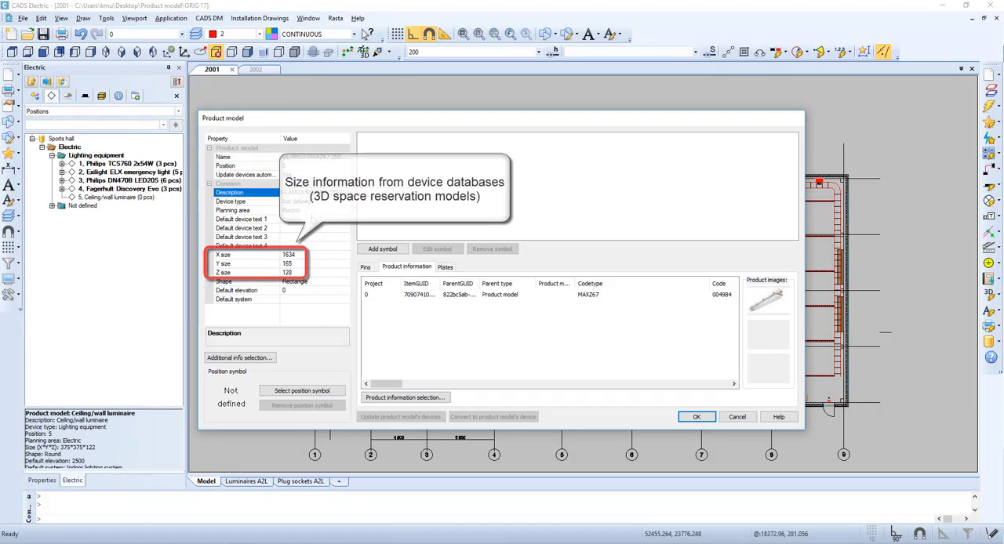
{"action": "left_click", "coordinate": [290, 211]}
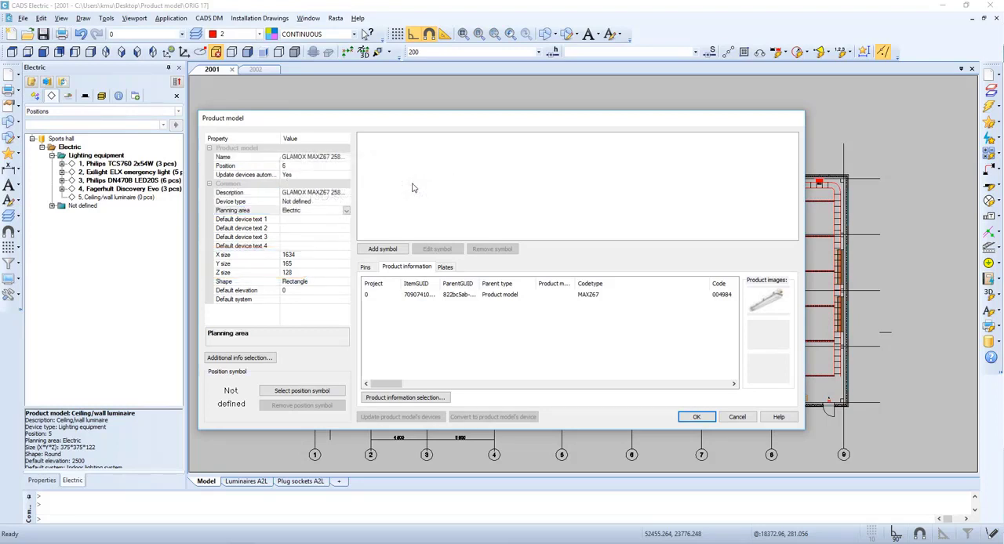
Begin a parametric fluorescent light fixture symbol for the GLAMOX MAXZ67 product model.
{"action": "right_click", "coordinate": [414, 185]}
{"action": "left_click", "coordinate": [423, 192]}
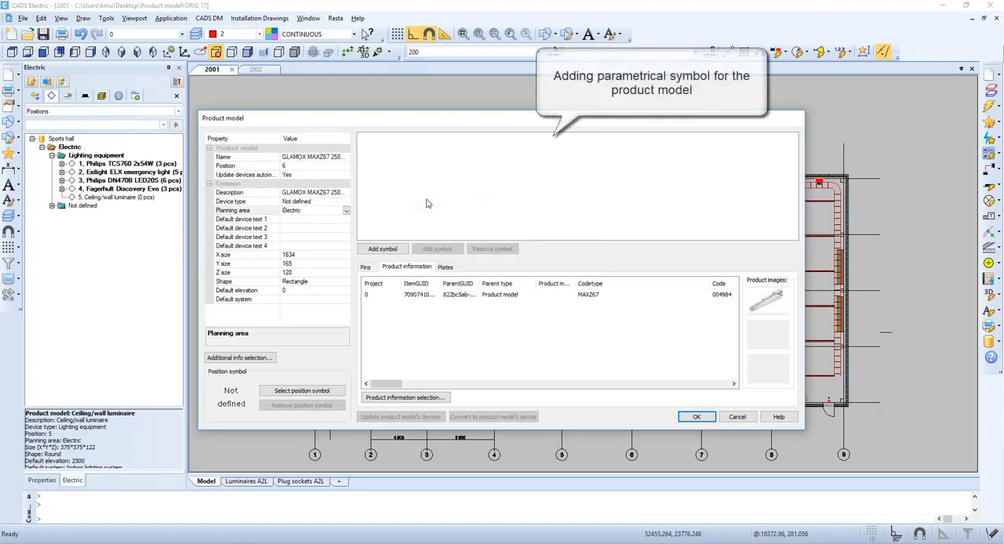
{"action": "right_click", "coordinate": [427, 203]}
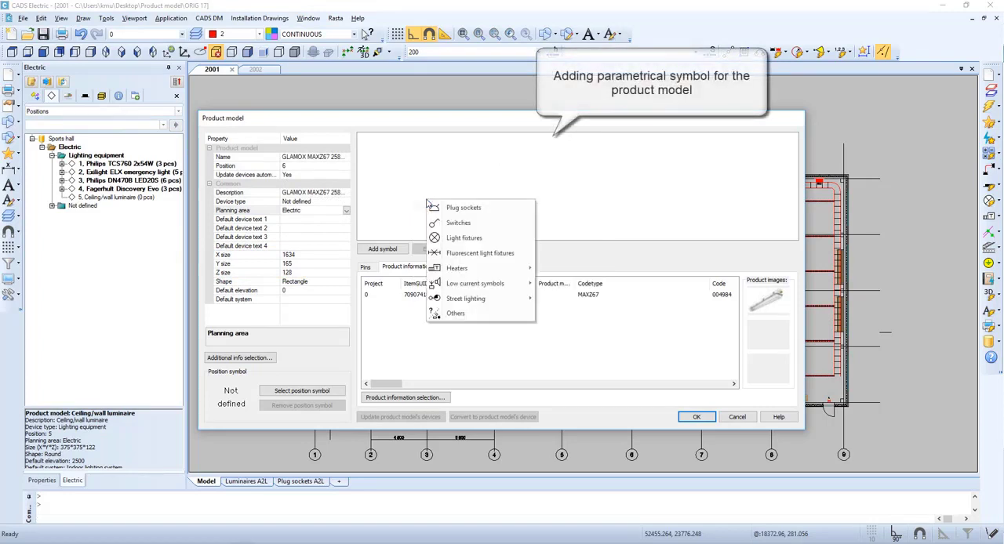
{"action": "left_click", "coordinate": [467, 253]}
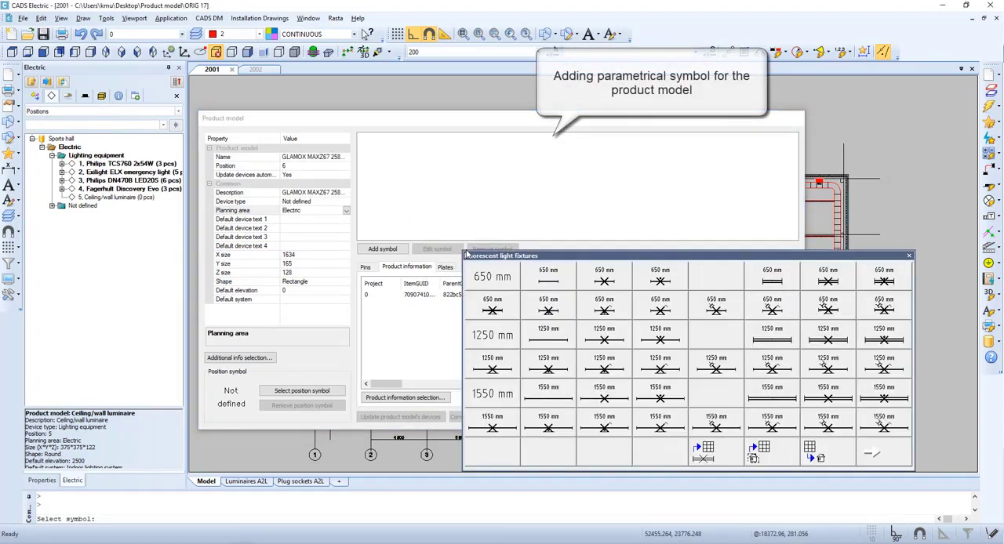
{"action": "left_click", "coordinate": [723, 459]}
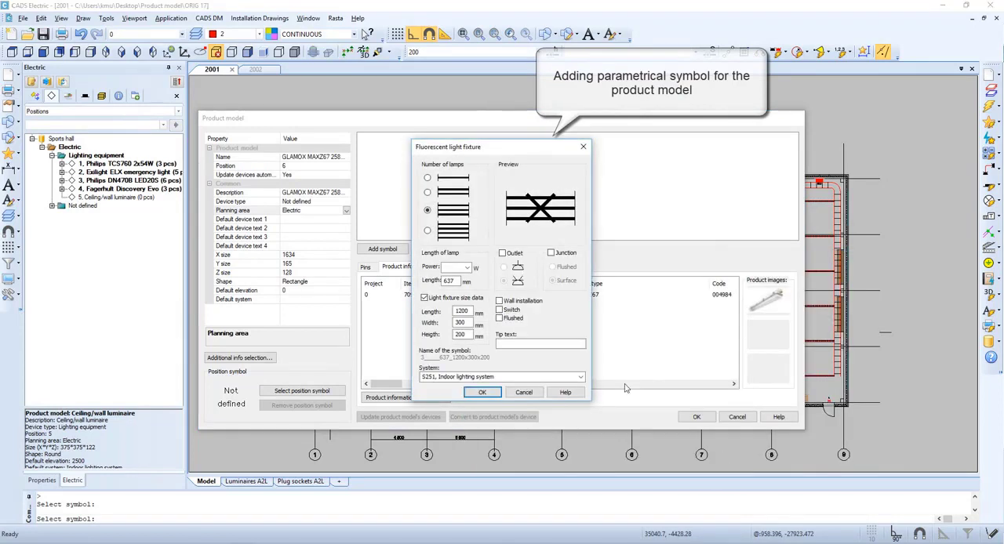
Define the fixture symbol with two lamps, 1634 mm lamp length and no fixture size data, and accept the product model.
{"action": "left_click", "coordinate": [435, 208]}
{"action": "left_click_drag", "start_coordinate": [463, 280], "coordinate": [398, 280]}
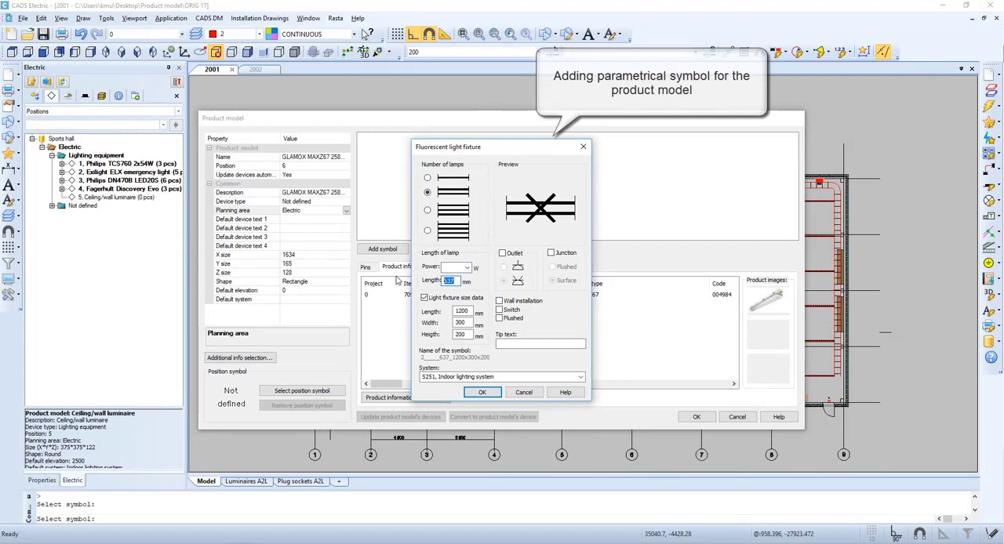
{"action": "type", "text": "1634"}
{"action": "left_click", "coordinate": [425, 298]}
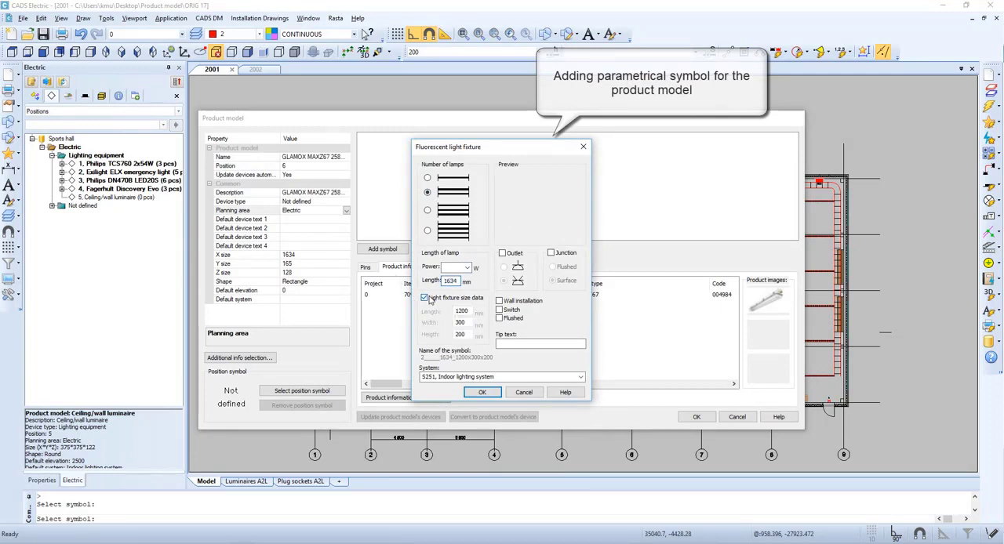
{"action": "left_click", "coordinate": [490, 397]}
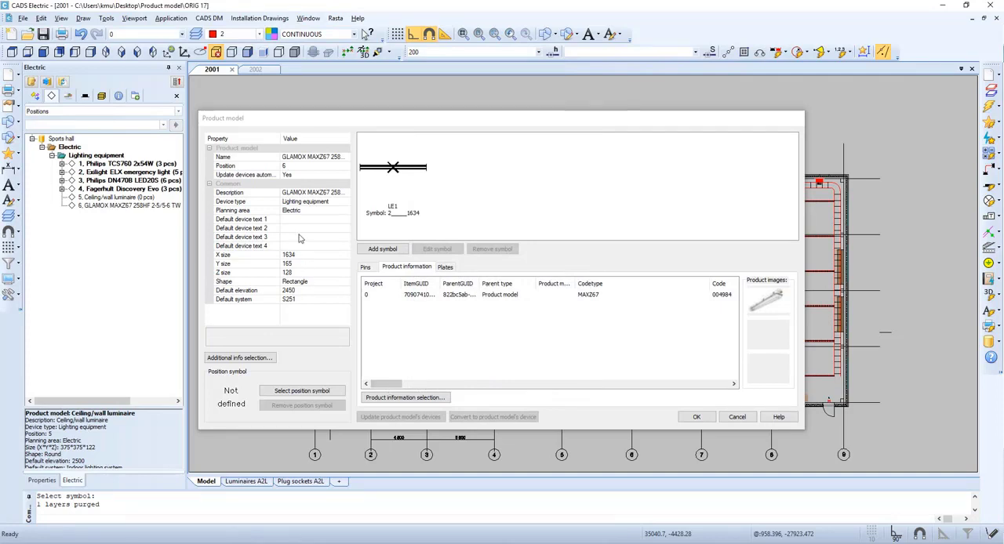
{"action": "left_click", "coordinate": [697, 418]}
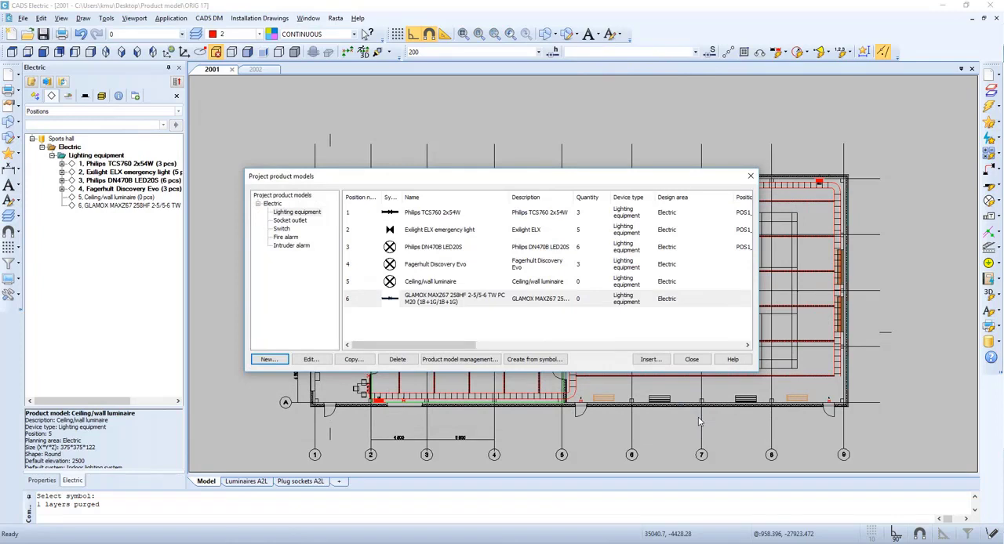
{"action": "left_click", "coordinate": [691, 359]}
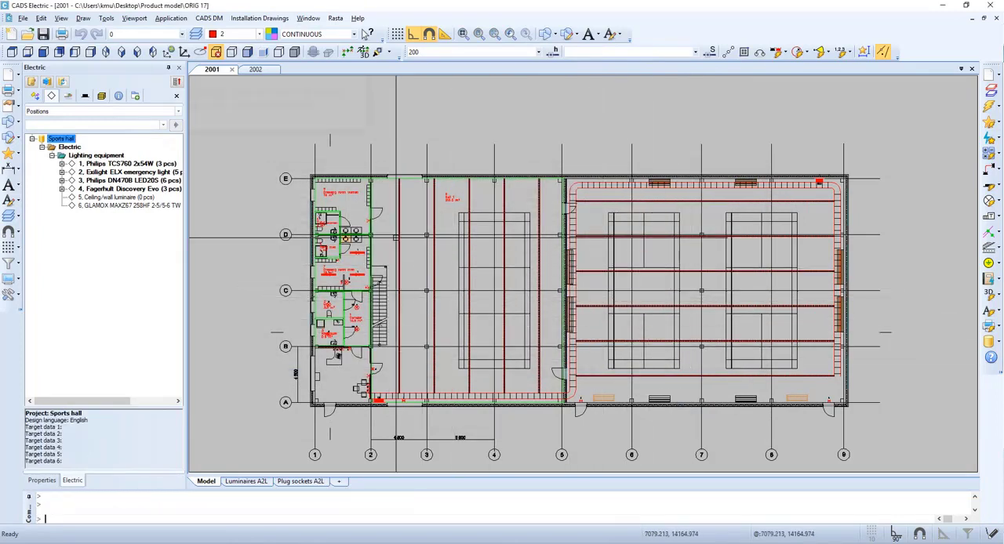
Insert new GLAMOX MAXZ67 devices on the rails in both halls at 2600 mm spacing, using the rails' bottom elevation of 3975 mm.
{"action": "left_click", "coordinate": [154, 210]}
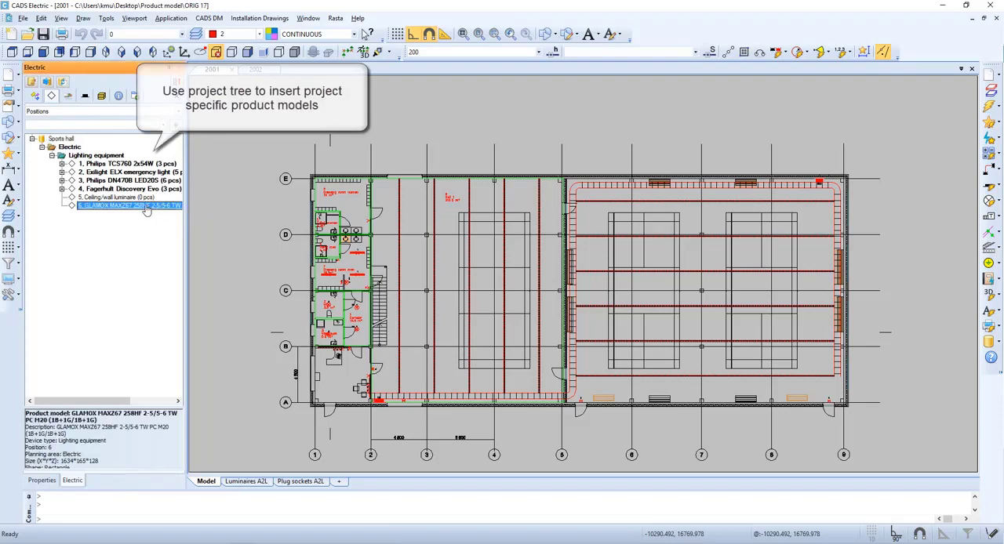
{"action": "right_click", "coordinate": [154, 210]}
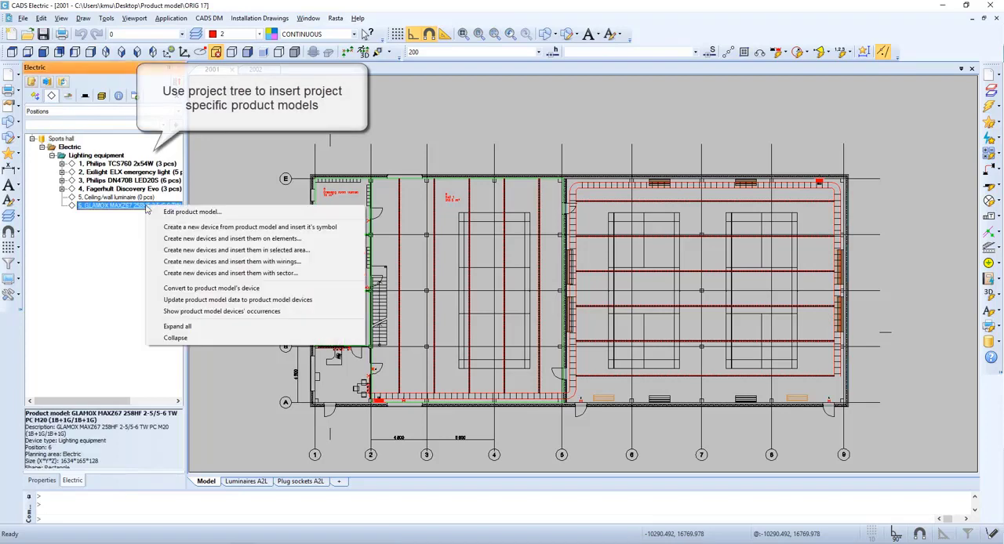
{"action": "left_click", "coordinate": [274, 239]}
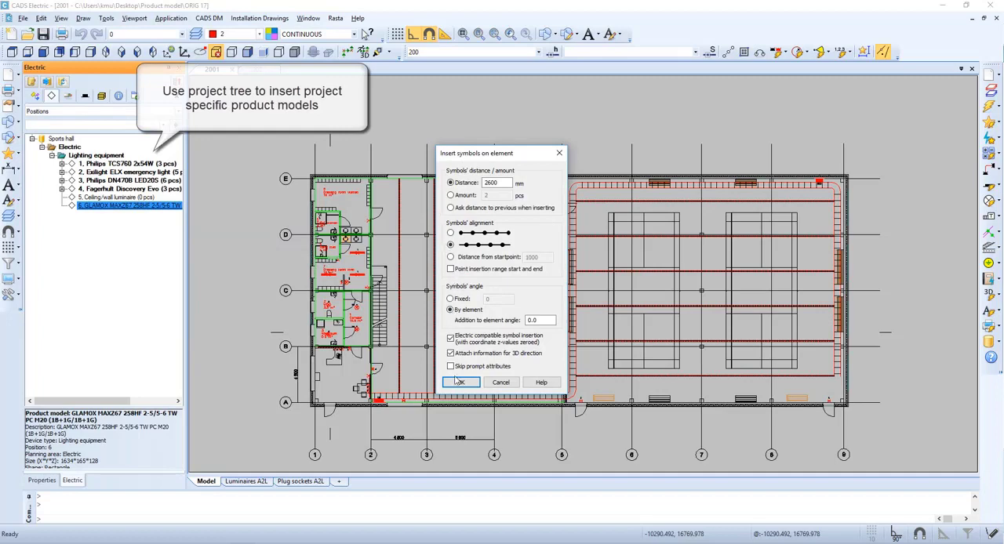
{"action": "left_click", "coordinate": [460, 382]}
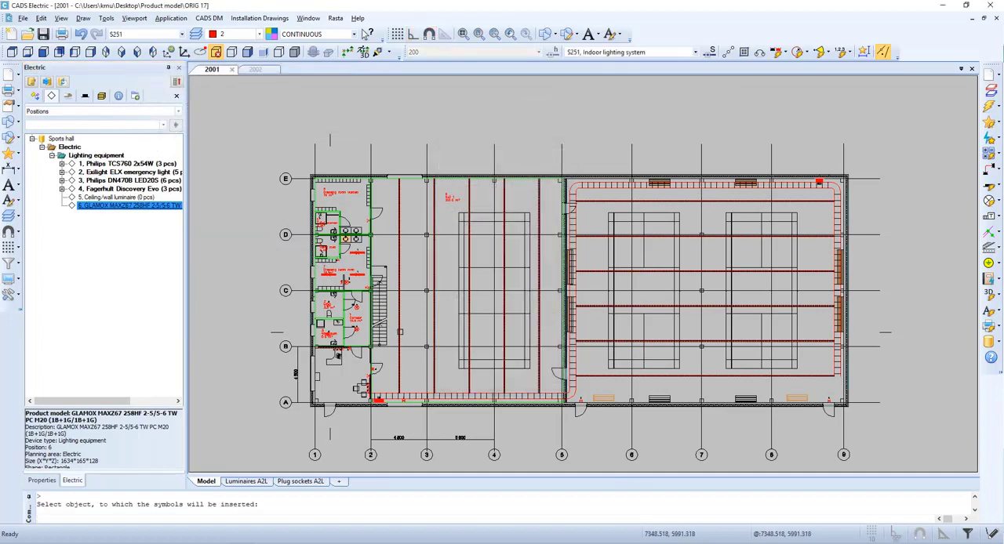
{"action": "left_click", "coordinate": [418, 353]}
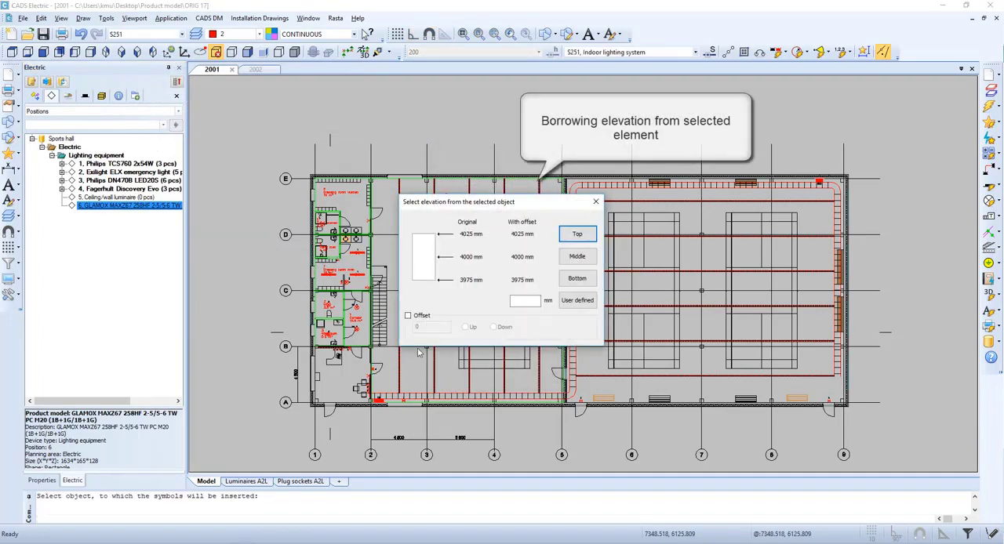
{"action": "left_click", "coordinate": [577, 279]}
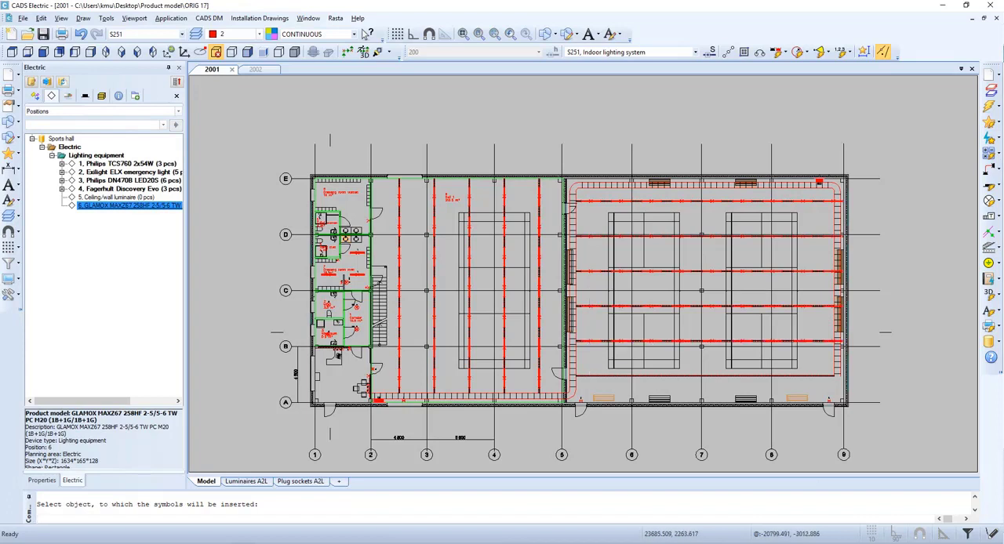
{"action": "key", "text": "Escape"}
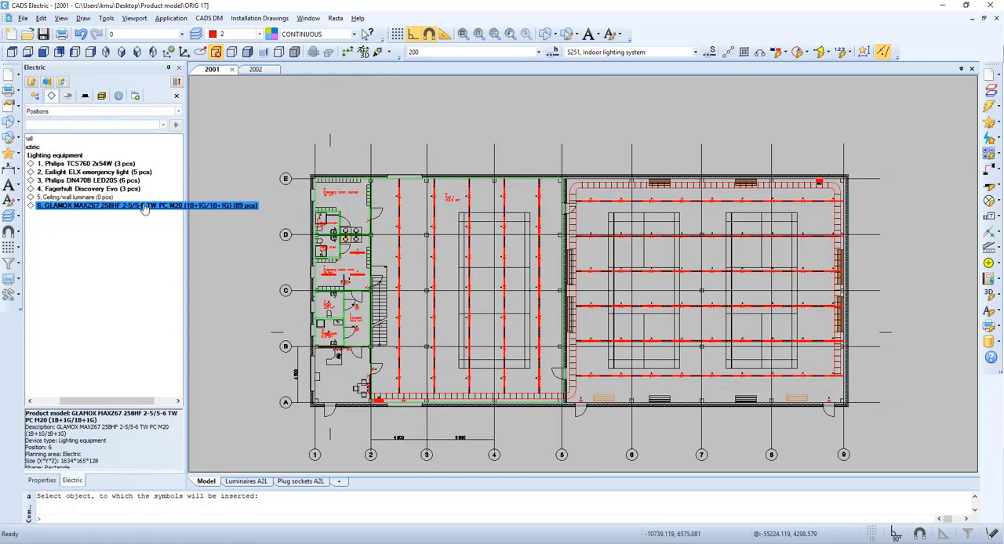
Insert new ceiling/wall luminaires in an evenly spaced 2 by 2 grid across the office room below the washroom.
{"action": "left_click", "coordinate": [94, 197]}
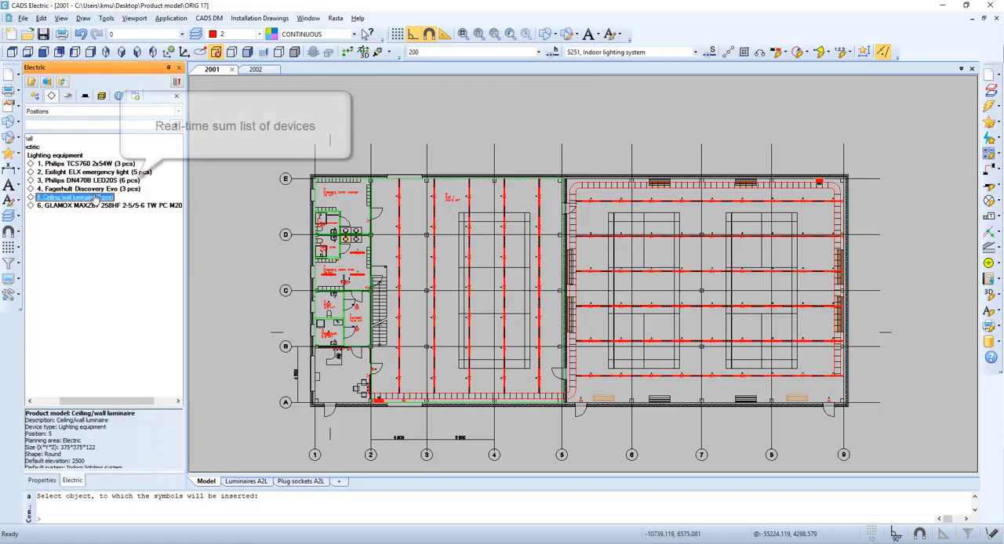
{"action": "right_click", "coordinate": [94, 199]}
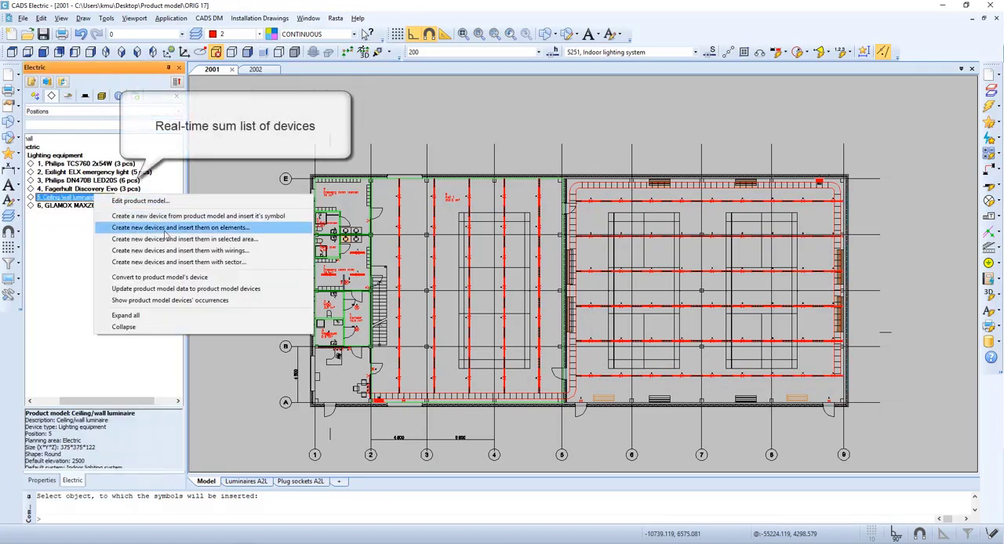
{"action": "left_click", "coordinate": [259, 239]}
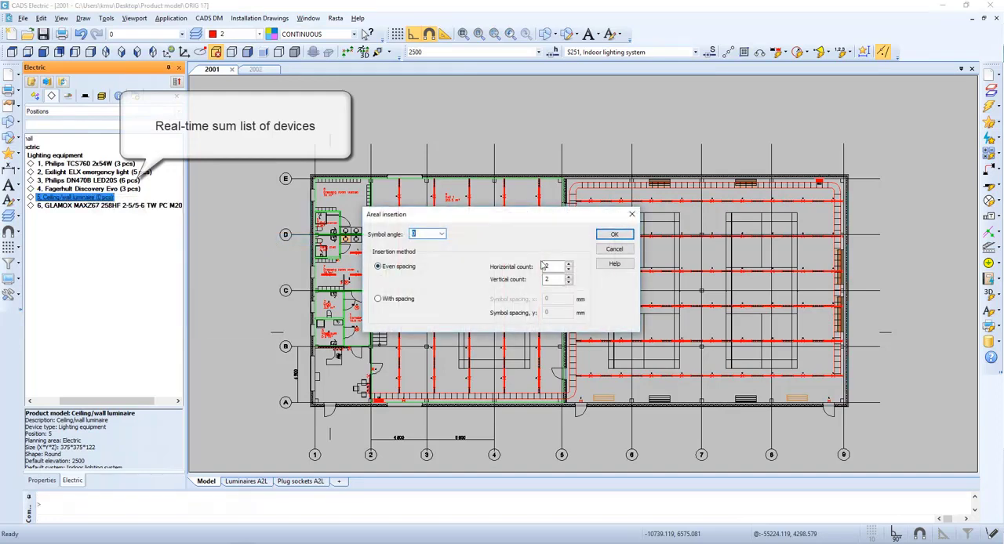
{"action": "left_click", "coordinate": [614, 235]}
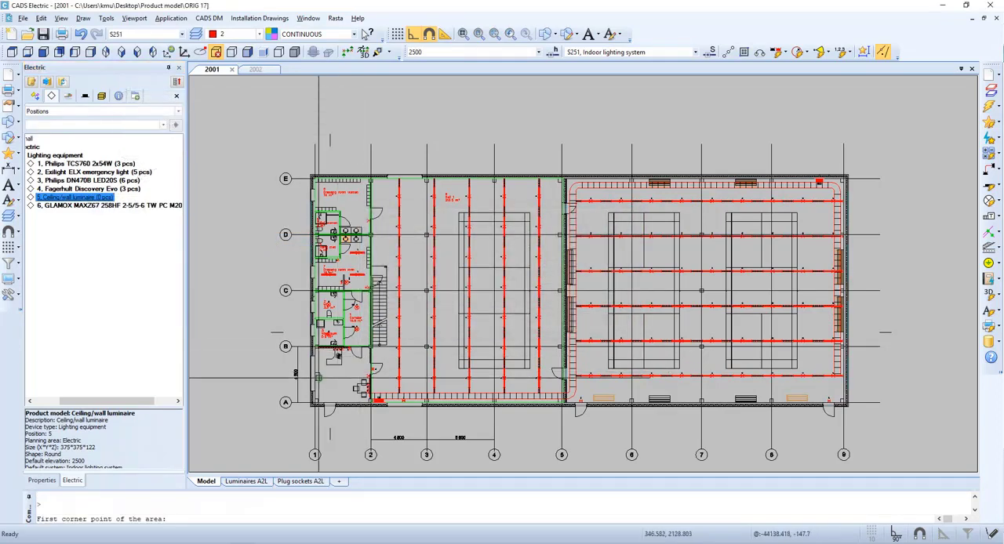
{"action": "scroll", "coordinate": [345, 236], "scroll_direction": "up", "scroll_amount": 5}
{"action": "left_click", "coordinate": [295, 230]}
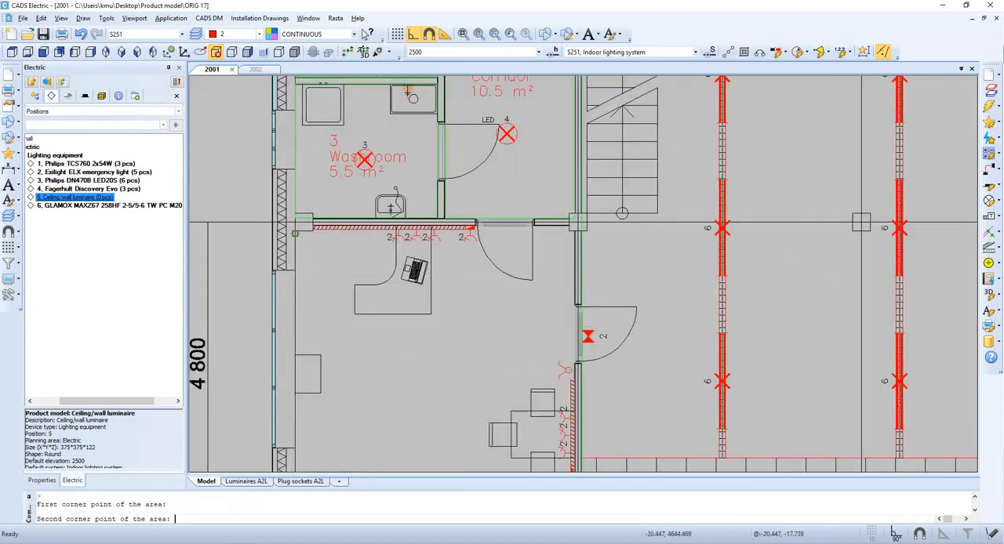
{"action": "middle_click_drag", "start_coordinate": [506, 448], "coordinate": [443, 301]}
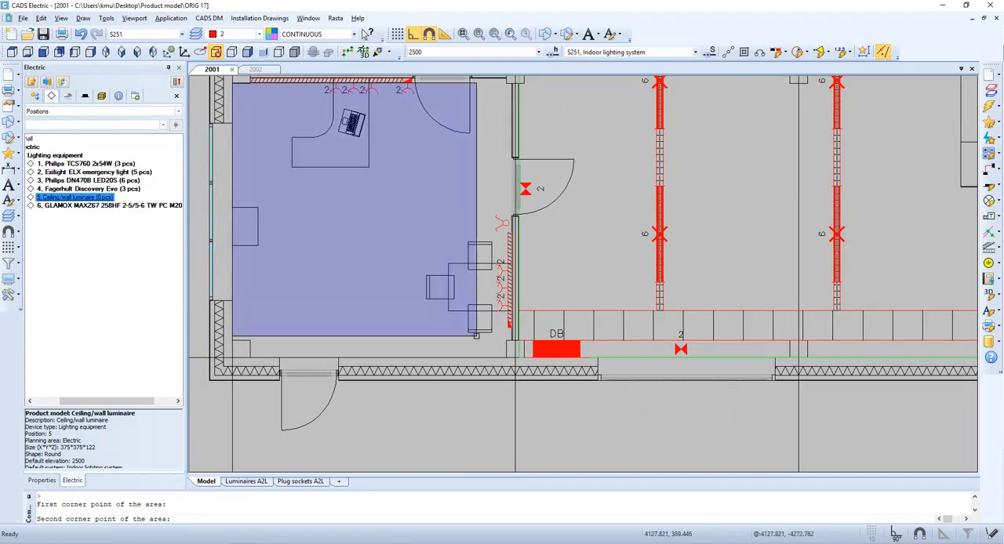
{"action": "left_click", "coordinate": [510, 361]}
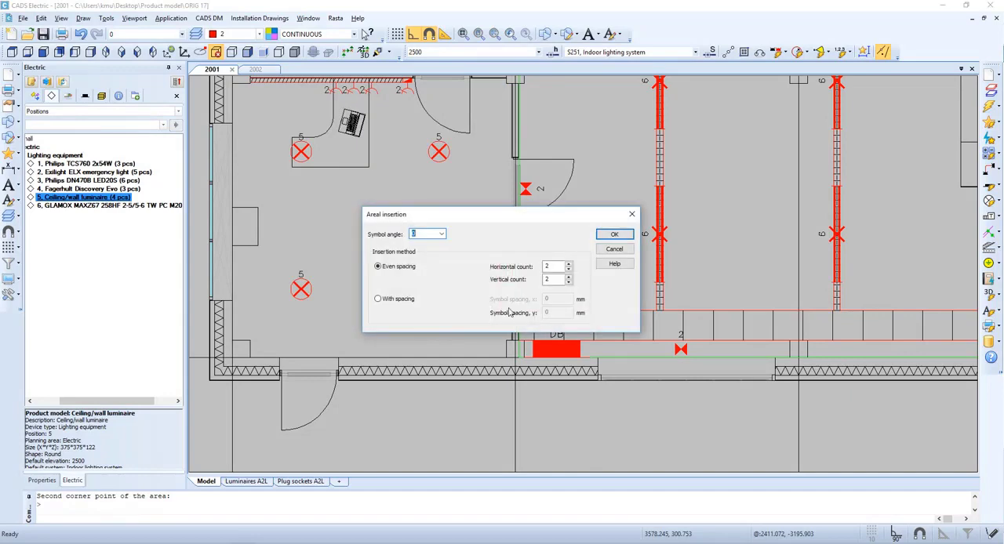
{"action": "left_click", "coordinate": [618, 252]}
Export all storeys of Building1, generating 3D objects, to an IFC 2x3 cv2.0 file named 2001.
{"action": "scroll", "coordinate": [597, 261], "scroll_direction": "down", "scroll_amount": 2}
{"action": "mouse_move", "coordinate": [580, 207]}
{"action": "middle_mouse_down"}
{"action": "mouse_move", "coordinate": [444, 273]}
{"action": "mouse_move", "coordinate": [376, 320]}
{"action": "middle_mouse_up"}
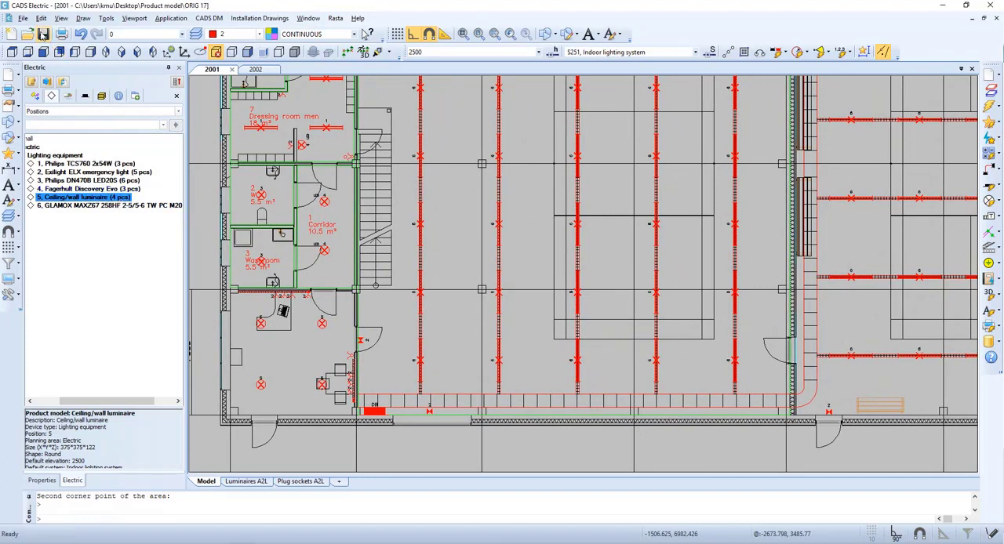
{"action": "left_click", "coordinate": [989, 294]}
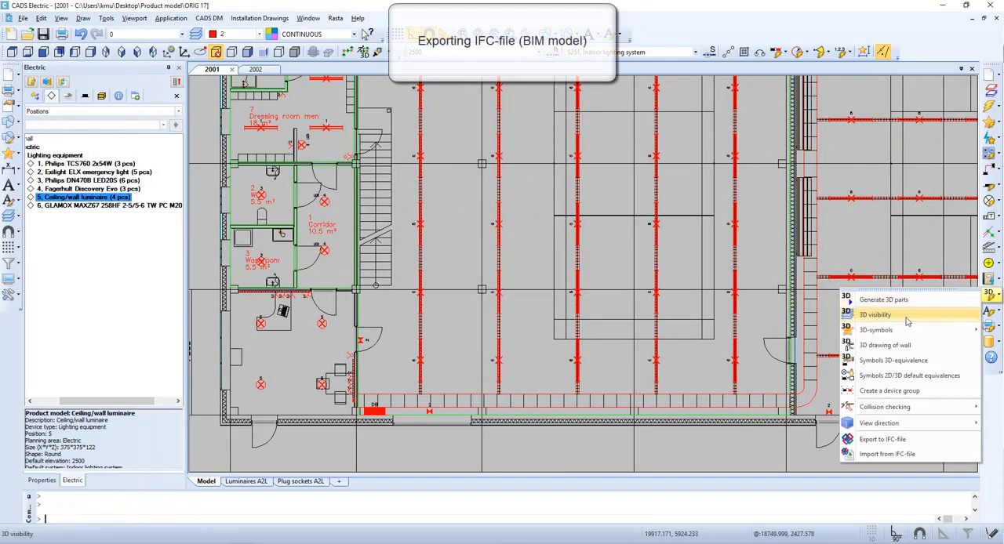
{"action": "left_click", "coordinate": [882, 439]}
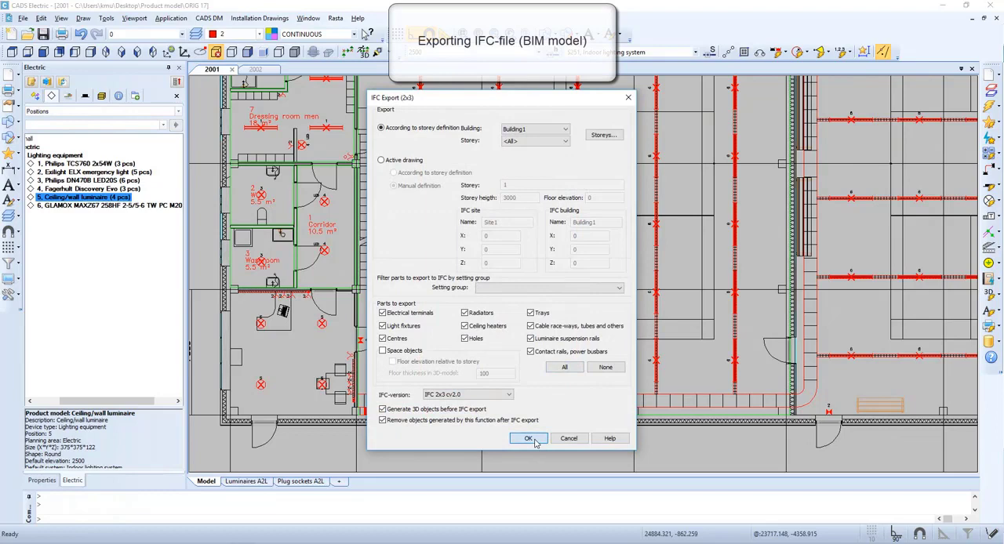
{"action": "left_click", "coordinate": [529, 438]}
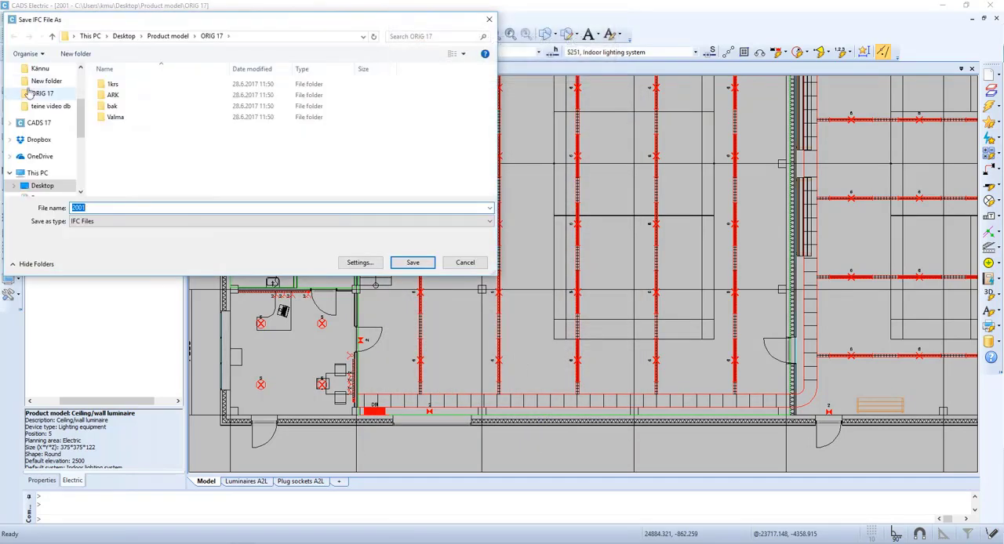
{"action": "left_click", "coordinate": [422, 267]}
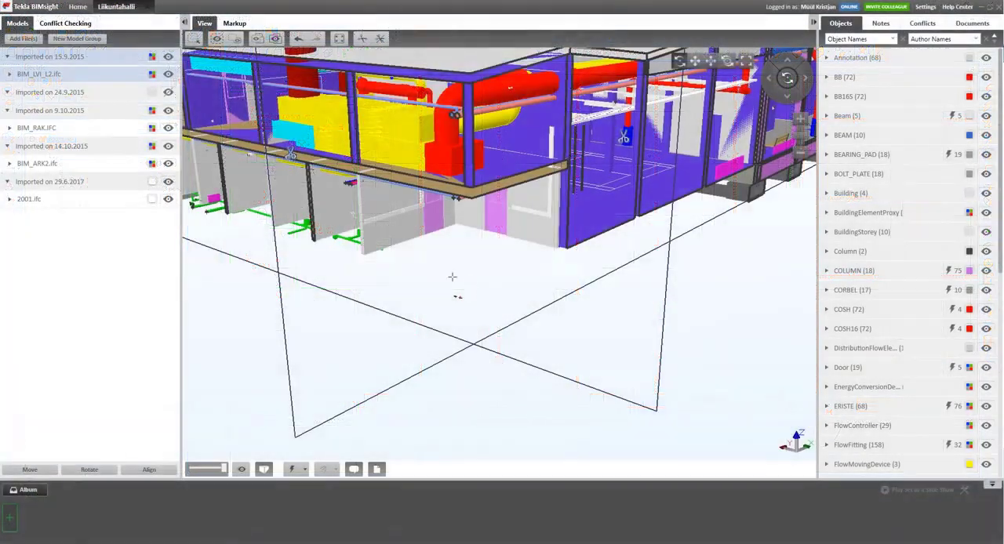
Switch to Tekla BIMsight and examine the product information of a round ceiling luminaire in the office room.
{"action": "left_click_drag", "start_coordinate": [484, 287], "coordinate": [477, 244]}
{"action": "scroll", "coordinate": [474, 208], "scroll_direction": "up", "scroll_amount": 2}
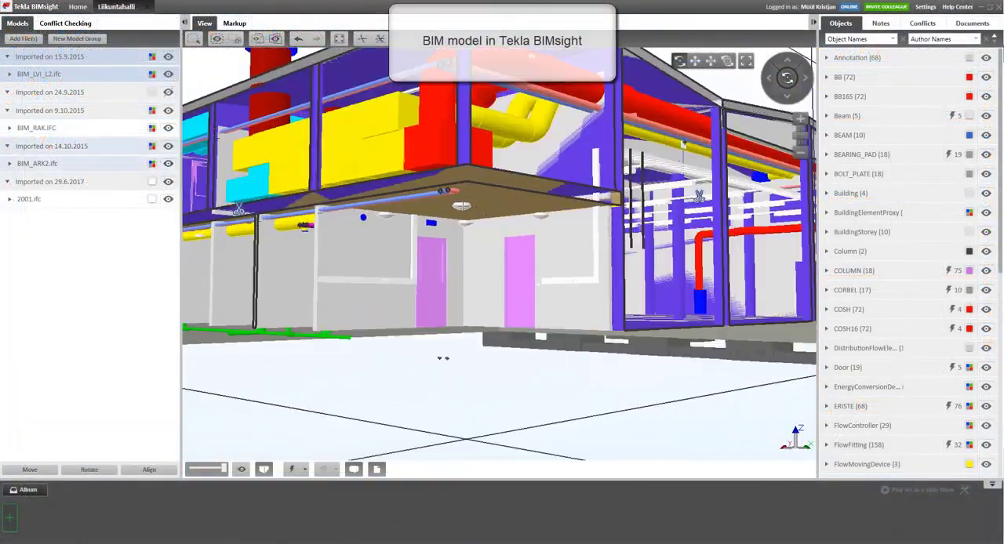
{"action": "left_click", "coordinate": [463, 206]}
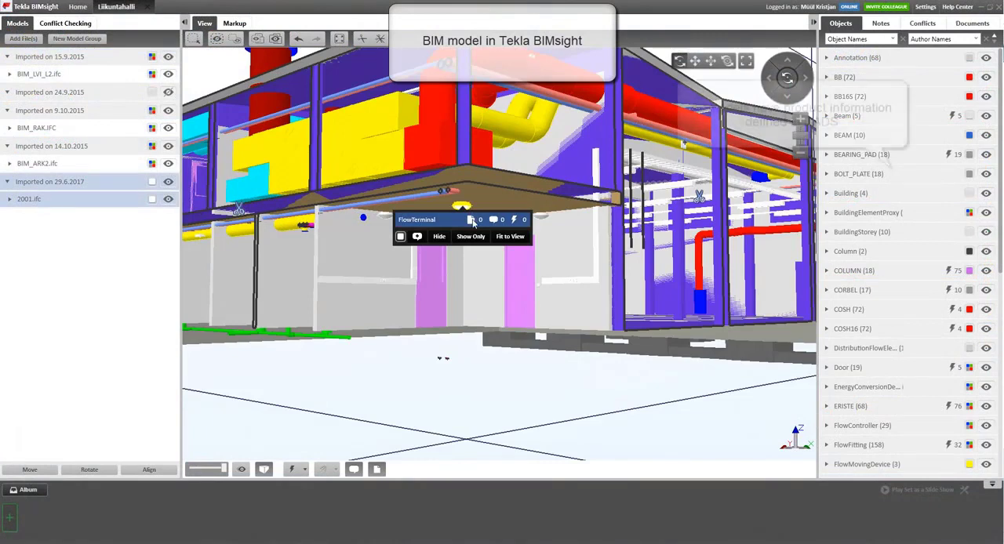
{"action": "left_click", "coordinate": [471, 220]}
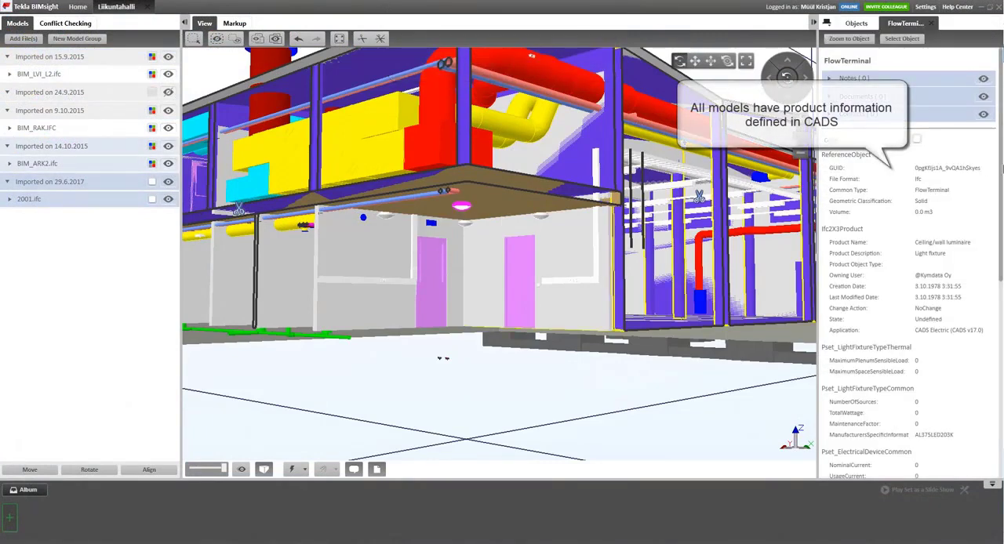
{"action": "left_click_drag", "start_coordinate": [1002, 167], "coordinate": [999, 356]}
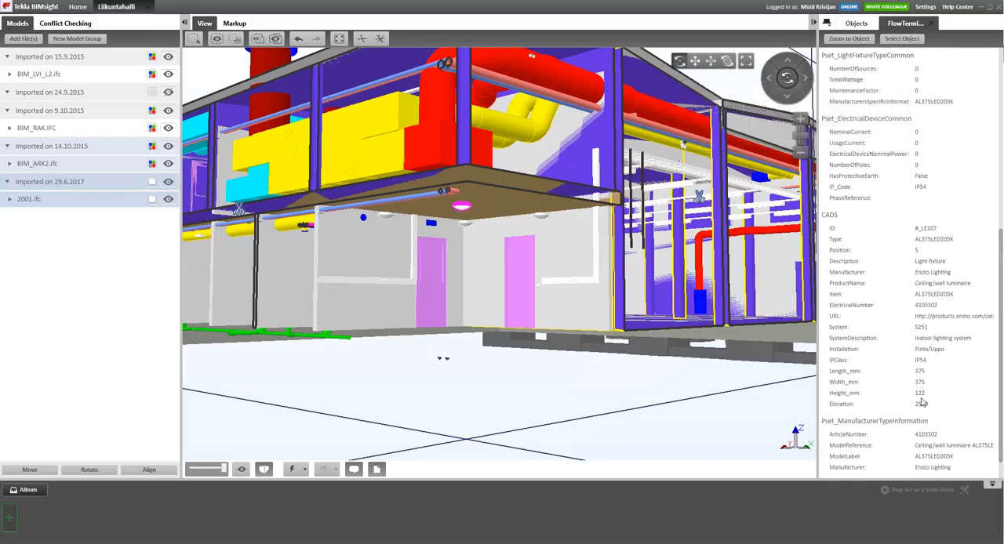
Examine the product information of a GLAMOX luminaire mounted on a rail in the sports hall.
{"action": "scroll", "coordinate": [679, 199], "scroll_direction": "up", "scroll_amount": 5}
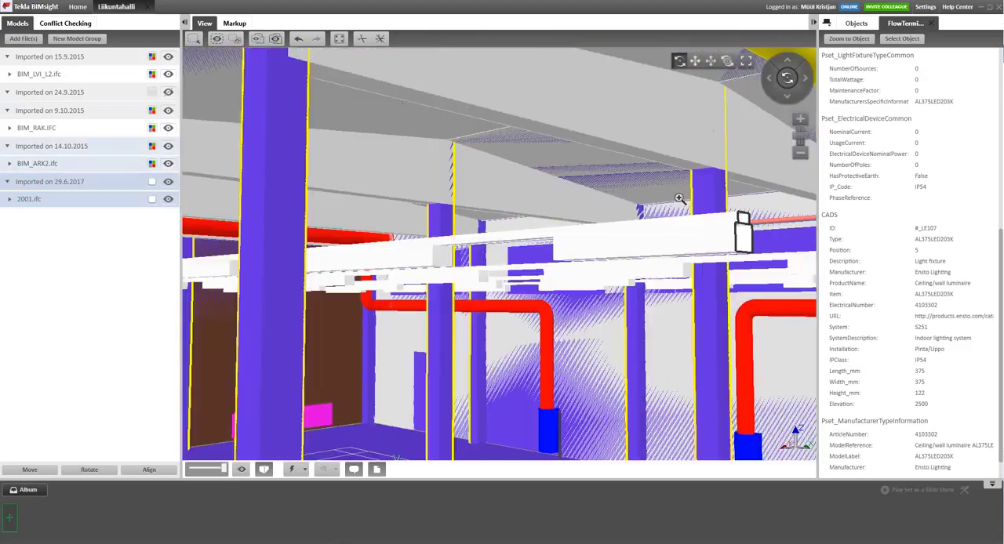
{"action": "left_click_drag", "start_coordinate": [548, 355], "coordinate": [487, 318]}
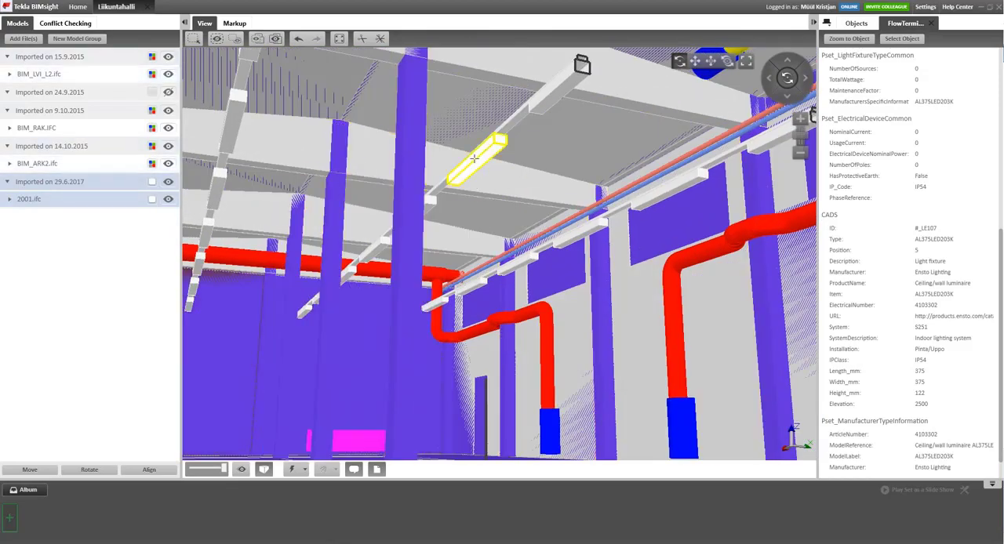
{"action": "left_click", "coordinate": [475, 159]}
{"action": "left_click", "coordinate": [478, 180]}
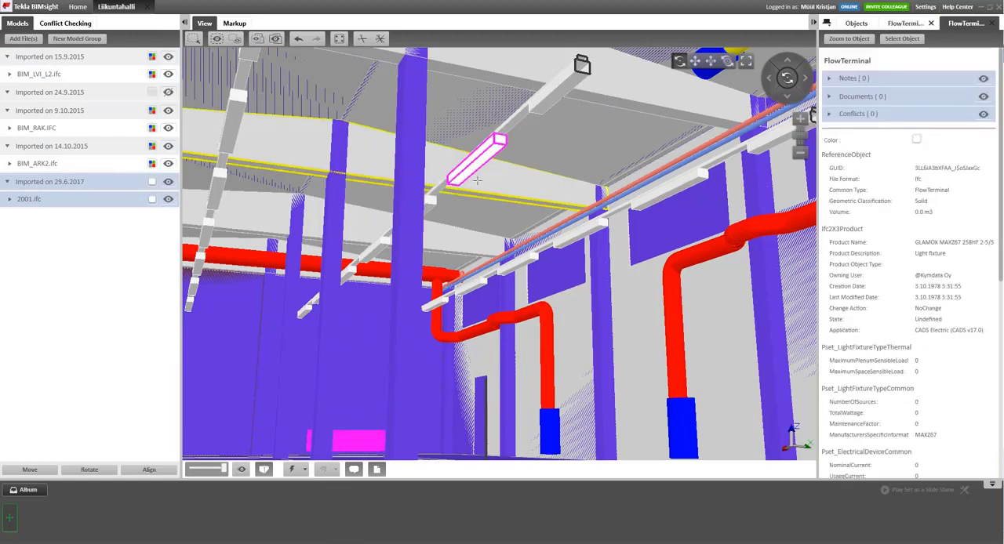
{"action": "left_click_drag", "start_coordinate": [1000, 165], "coordinate": [1001, 361]}
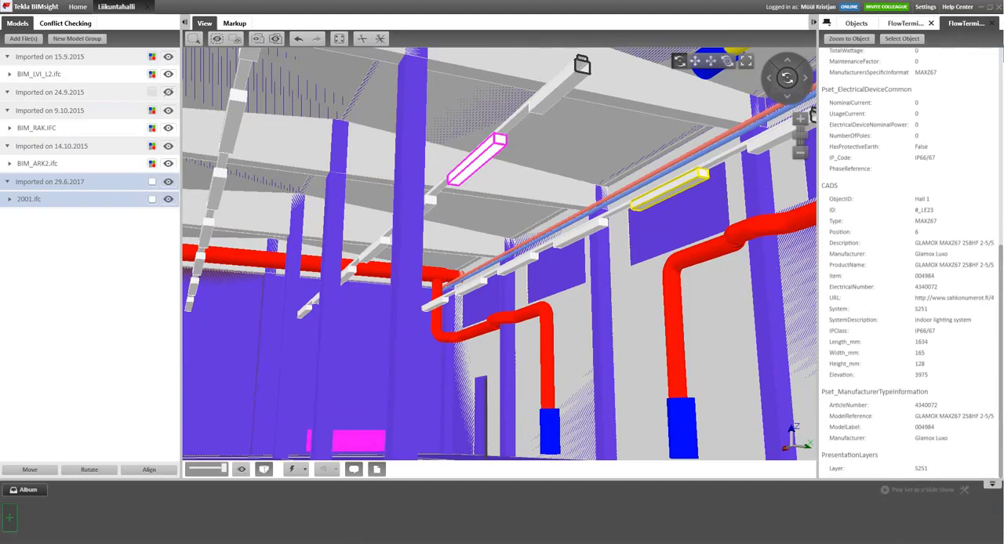
{"action": "scroll", "coordinate": [631, 330], "scroll_direction": "down", "scroll_amount": 5}
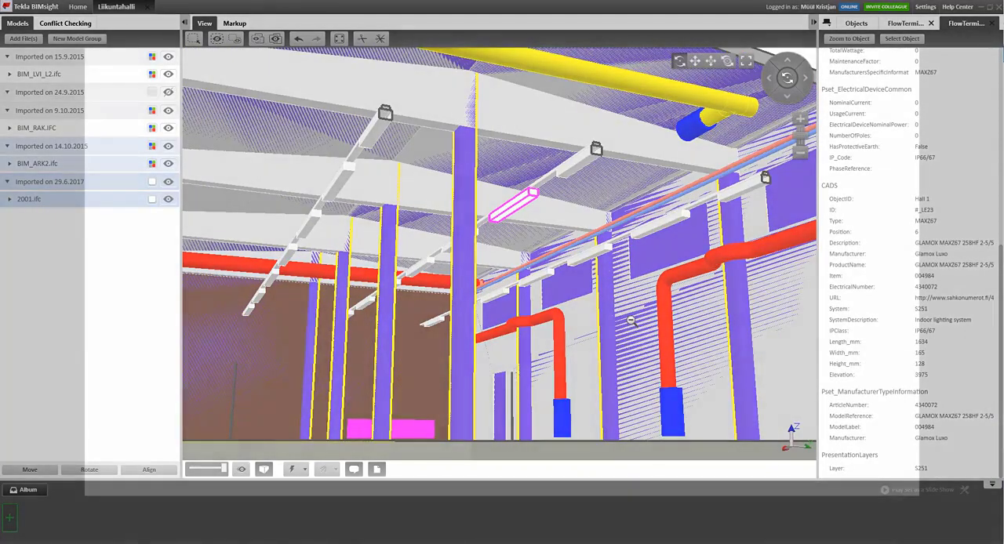